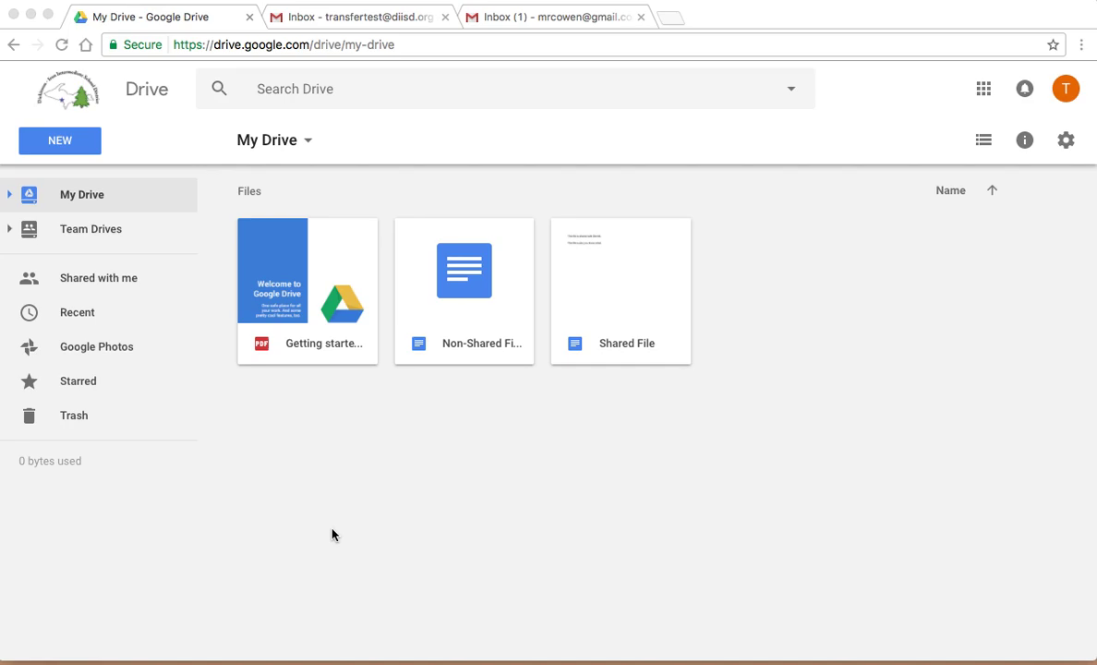
Step: Check the school inbox, the personal Gmail inbox and the school Drive files
left_click(323, 18)
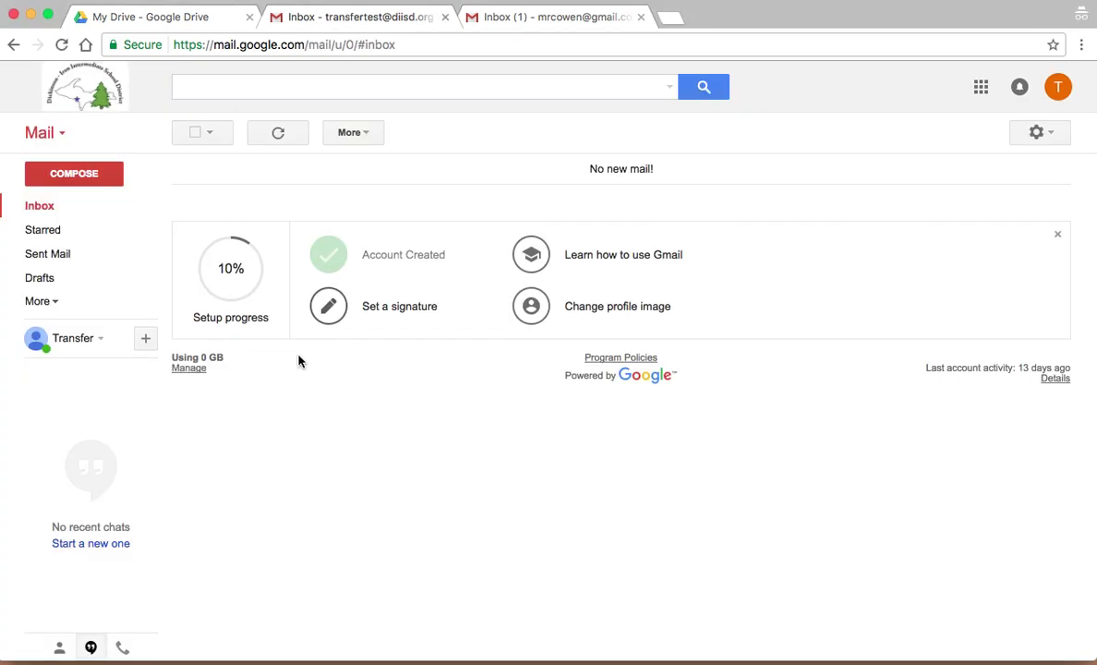
left_click(489, 17)
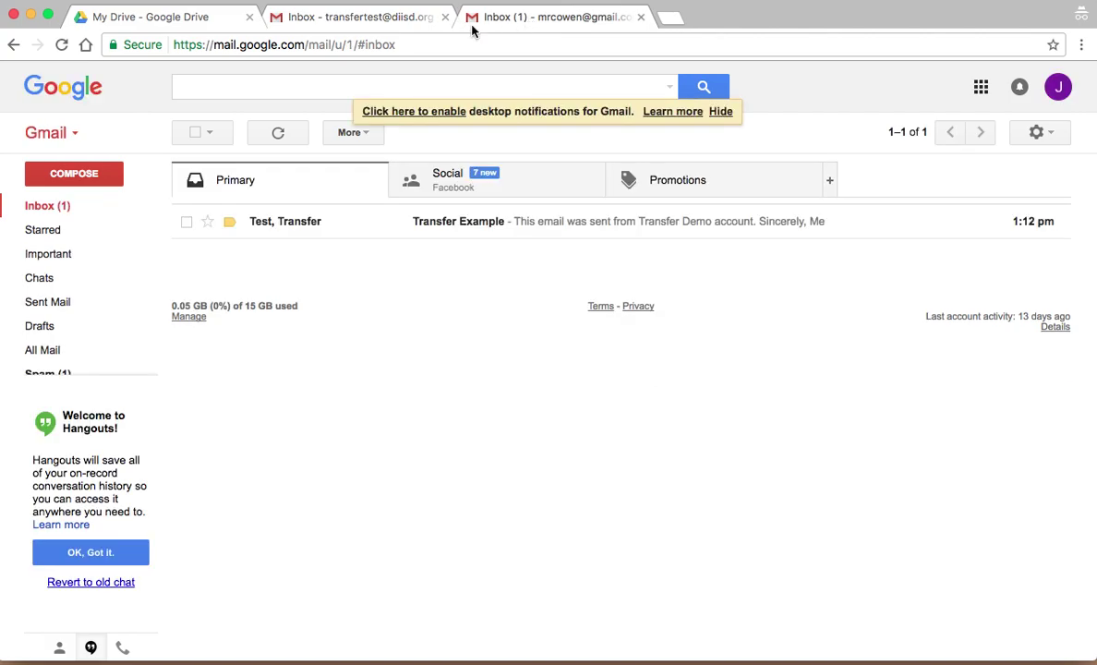
left_click(170, 24)
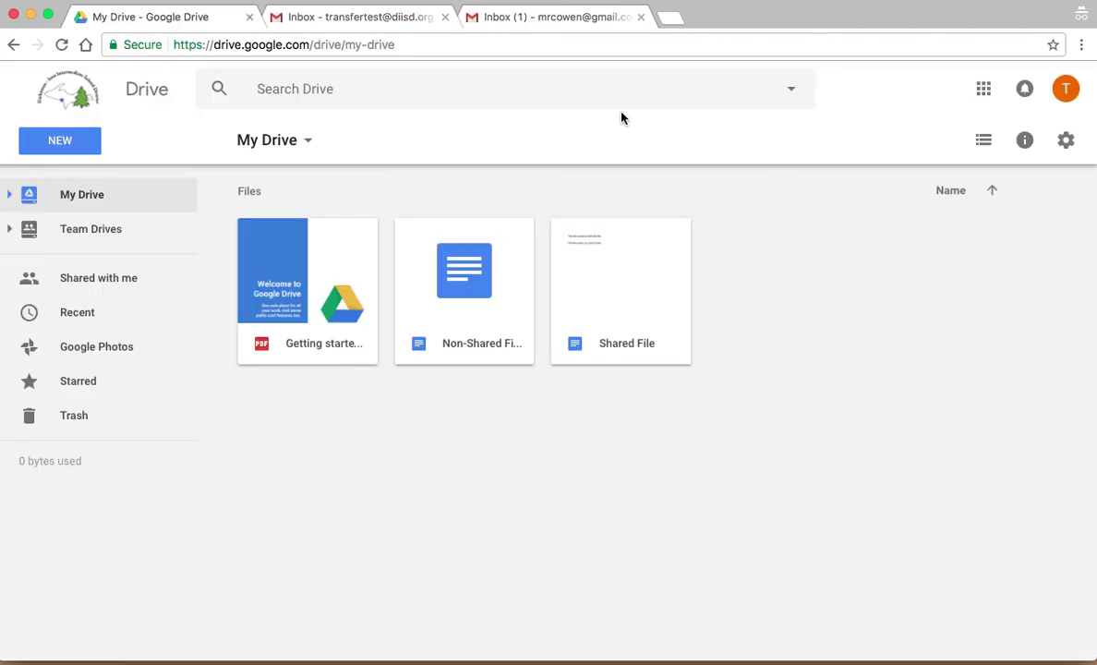
Step: Load google.com/takeout in a new incognito tab and review the full product list, including Drive
left_click(663, 20)
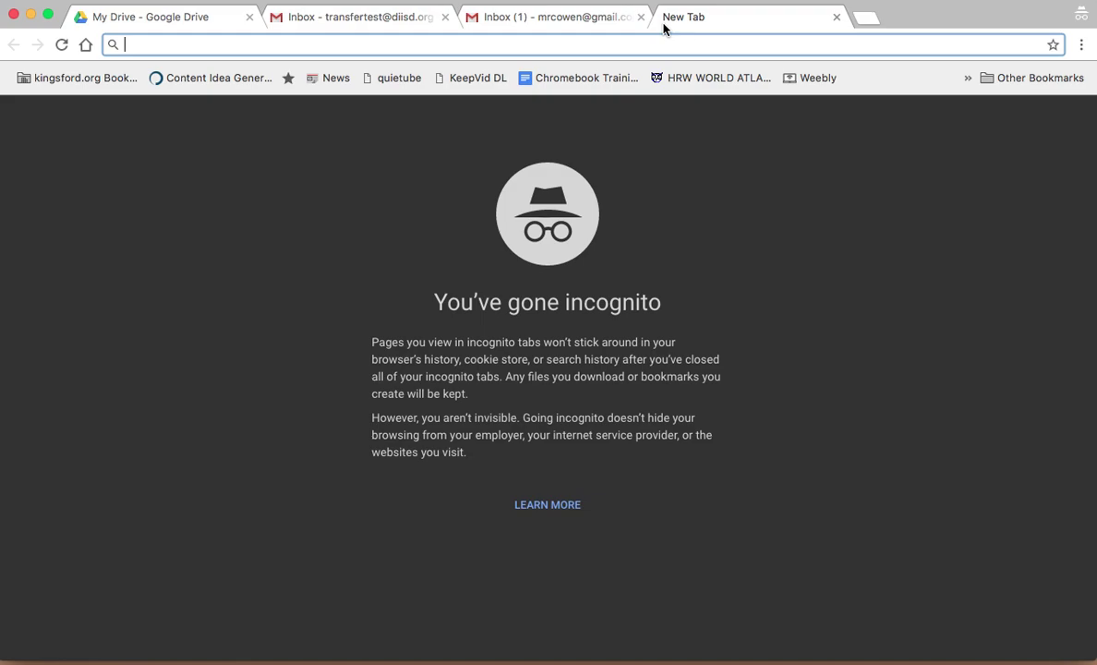
type("google.com")
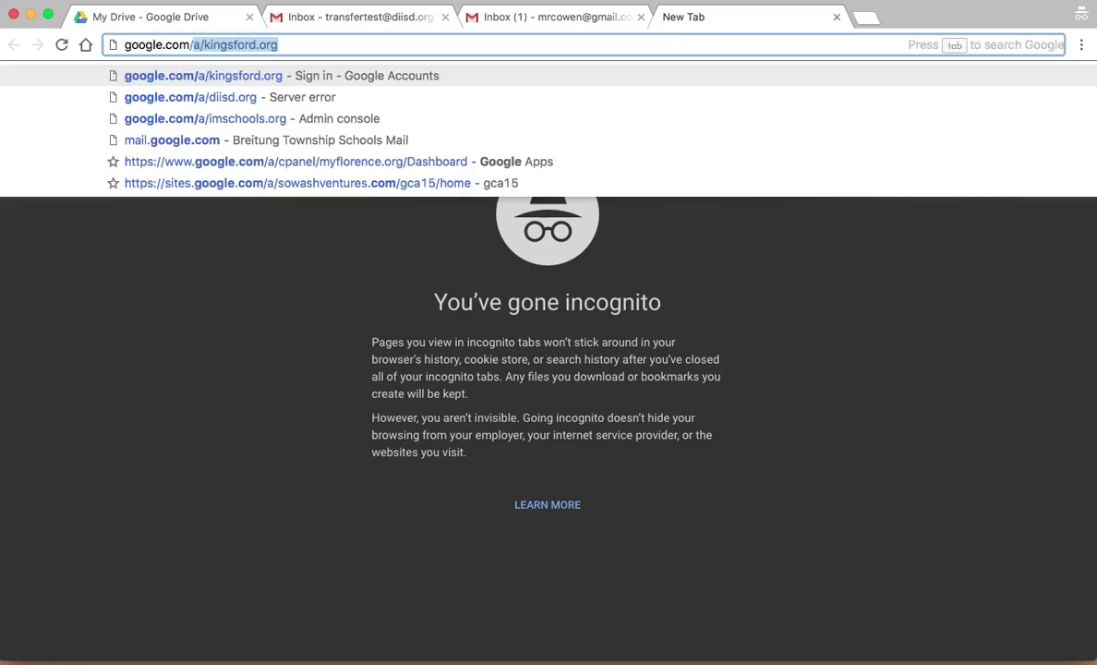
type("/takeout")
key("Return")
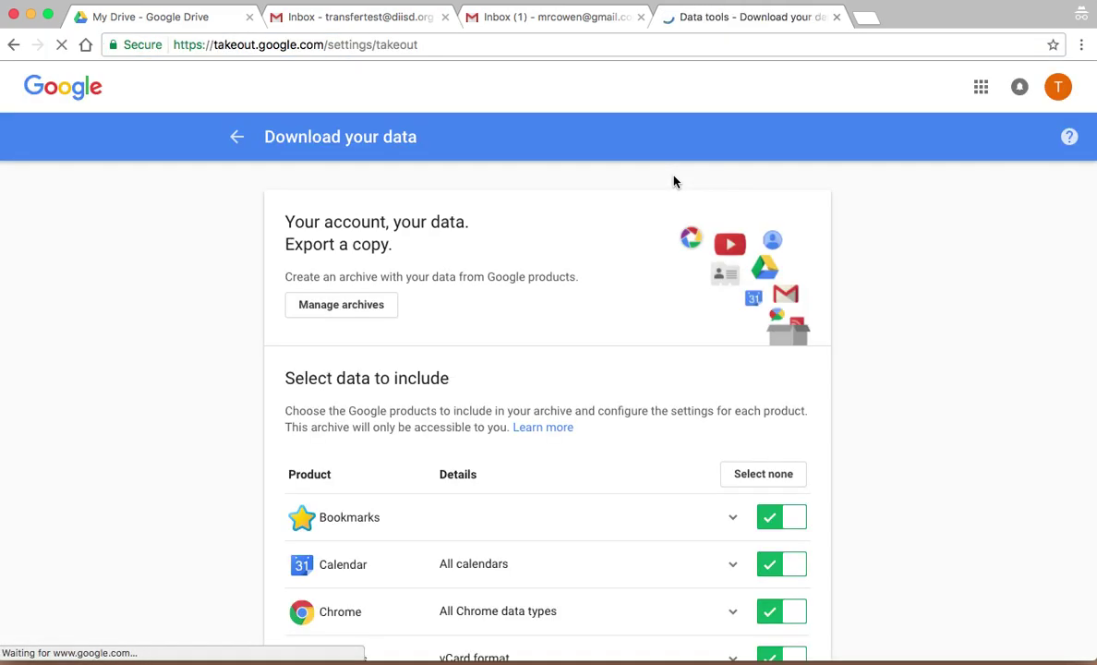
scroll(641, 360, "down", 2)
scroll(426, 301, "down", 4)
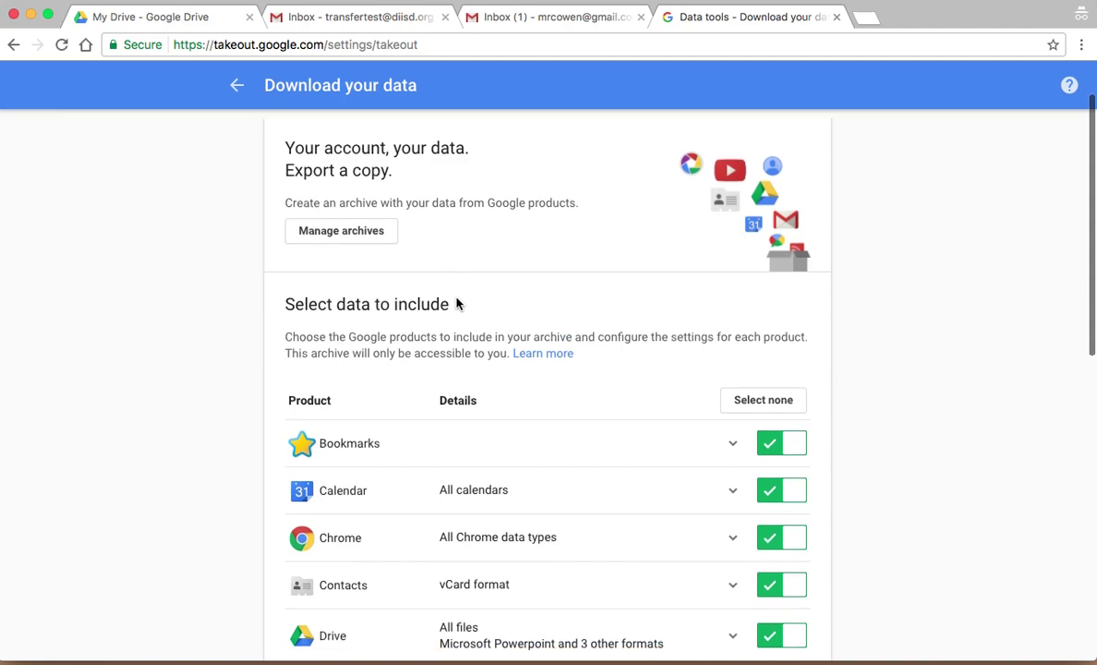
scroll(457, 300, "down", 12)
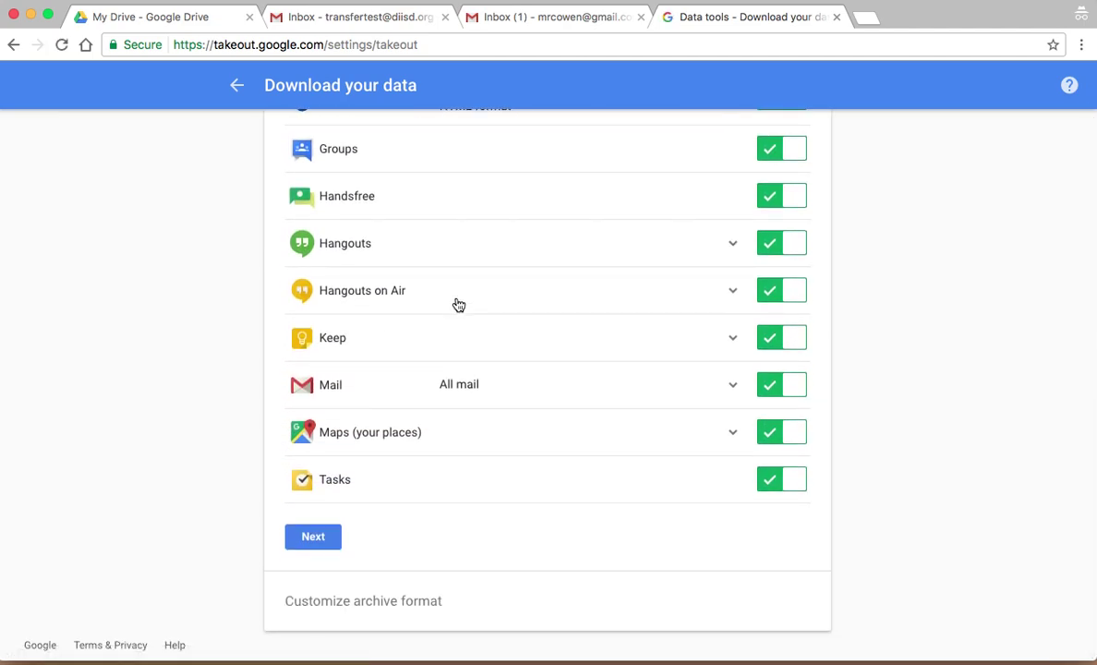
scroll(458, 305, "up", 4)
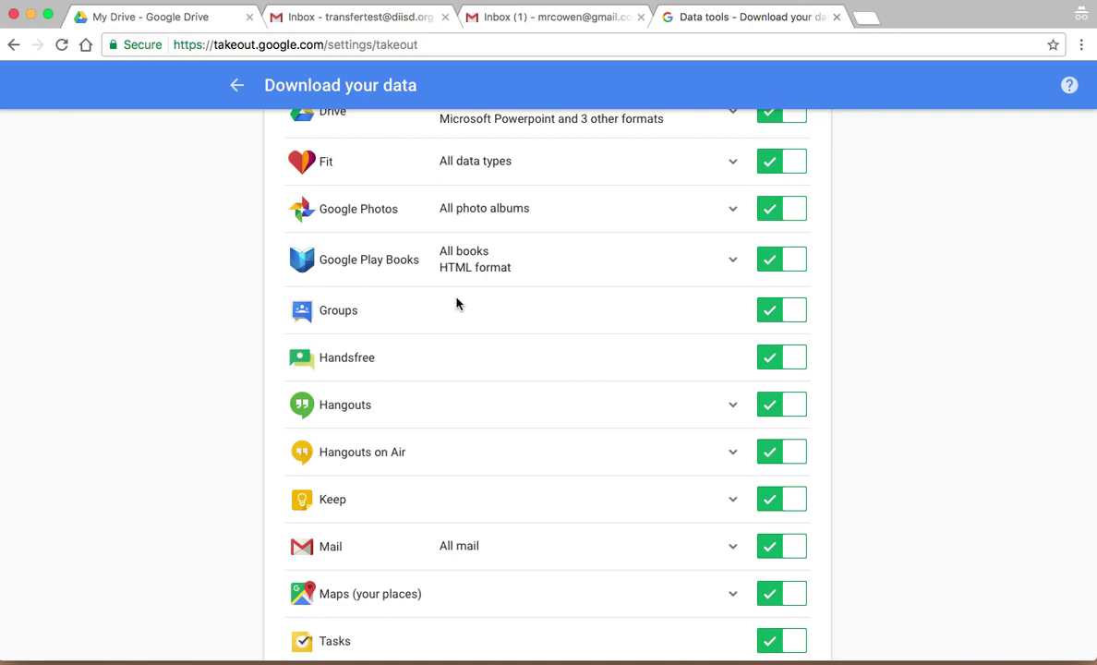
scroll(457, 305, "up", 4)
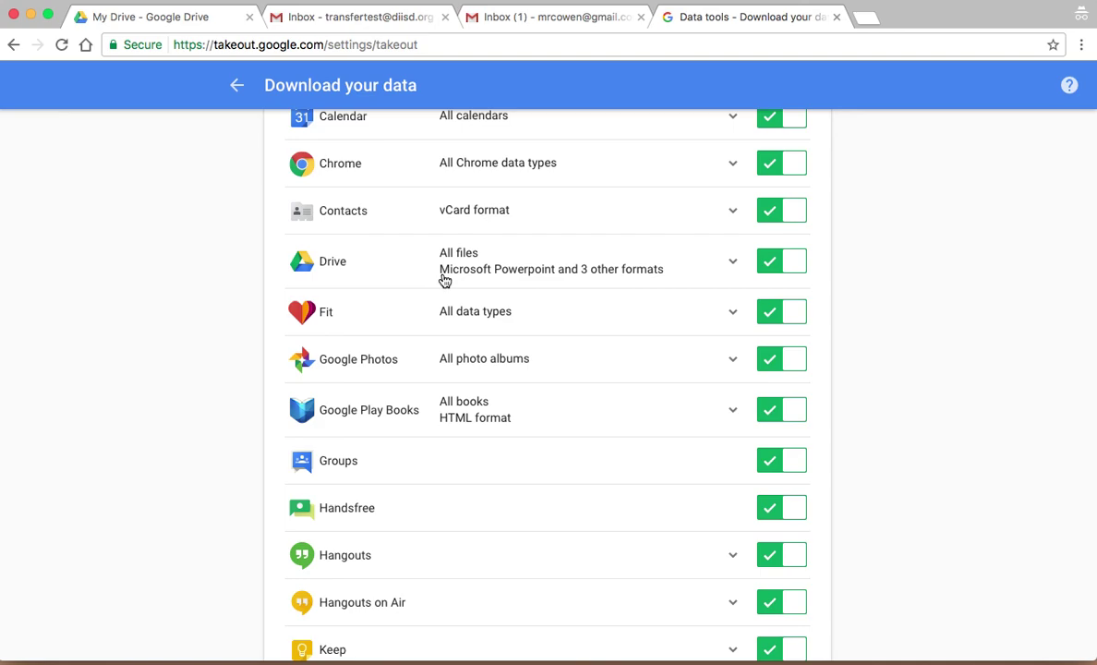
scroll(164, 314, "up", 3)
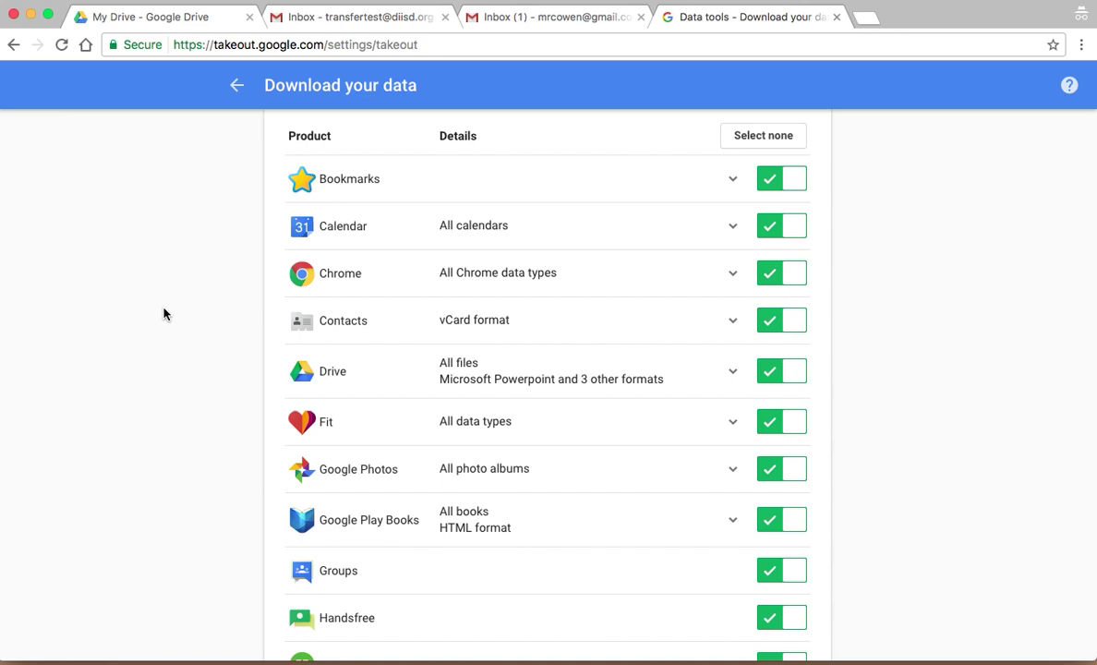
scroll(164, 314, "up", 2)
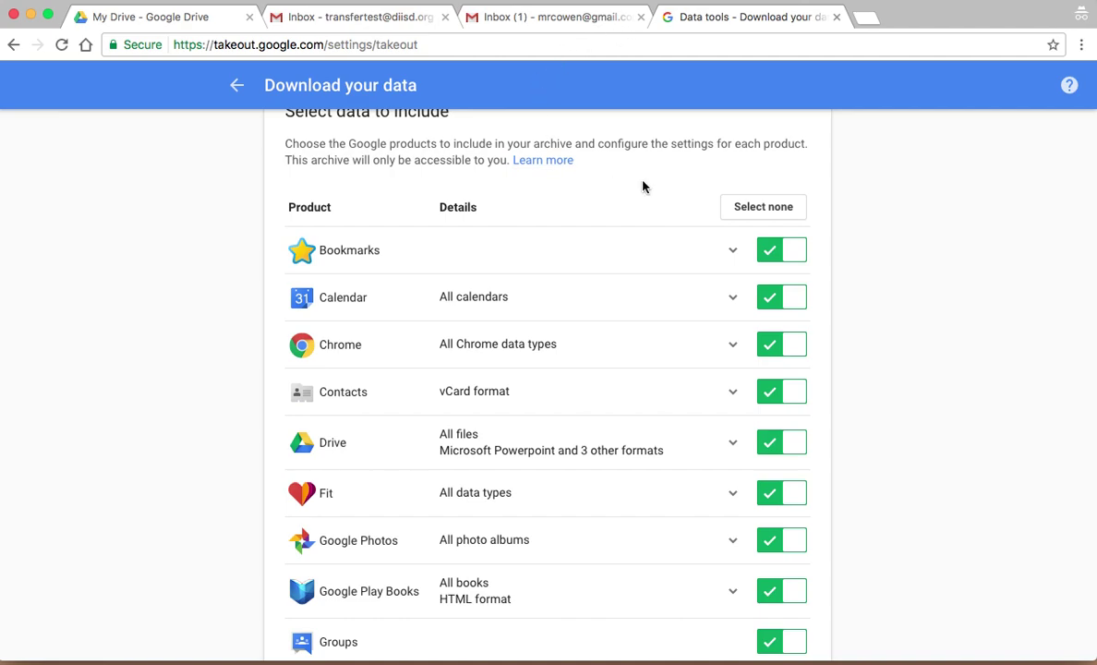
Step: Load takeout.google.com/transfer and enter the personal Gmail address as the destination account
left_click(593, 44)
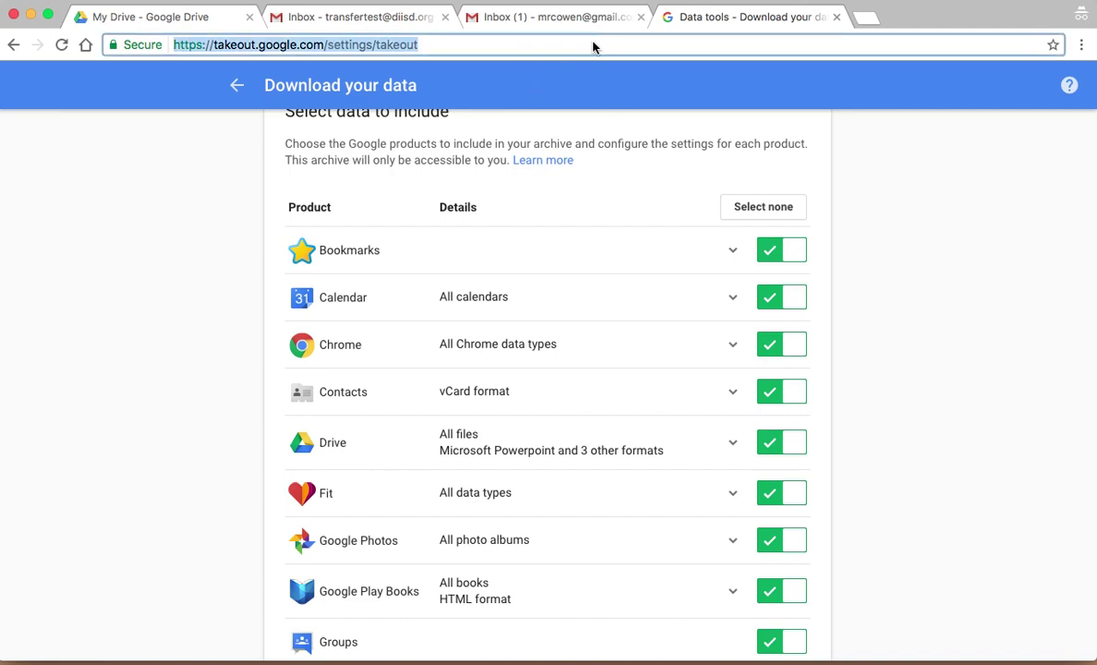
type("takeout.g")
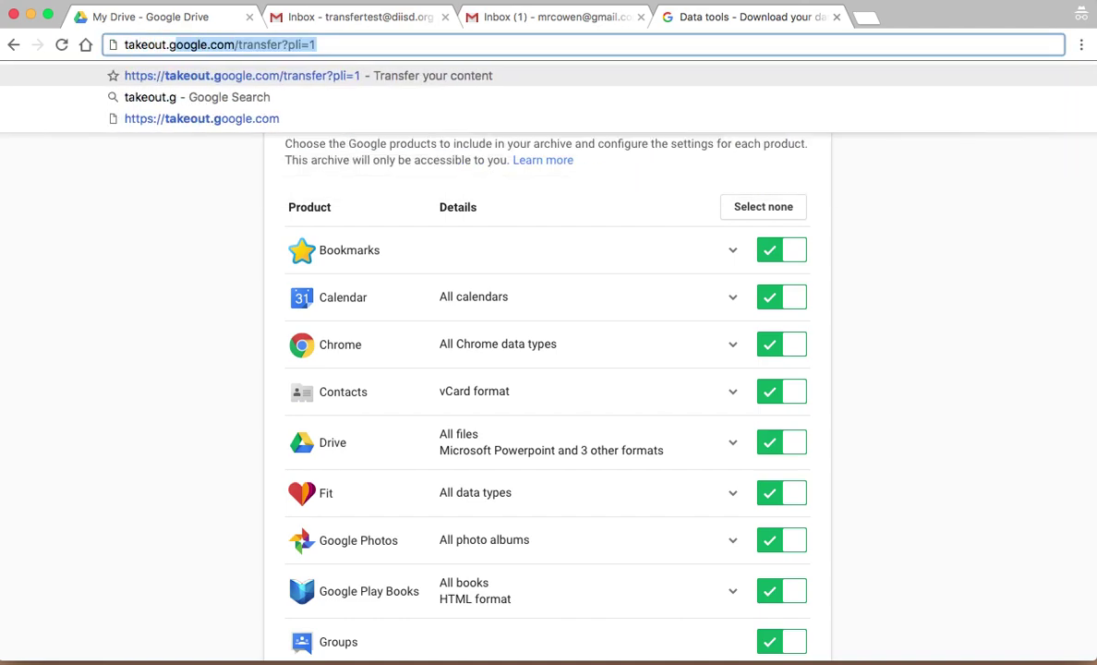
type("oogle.com/t")
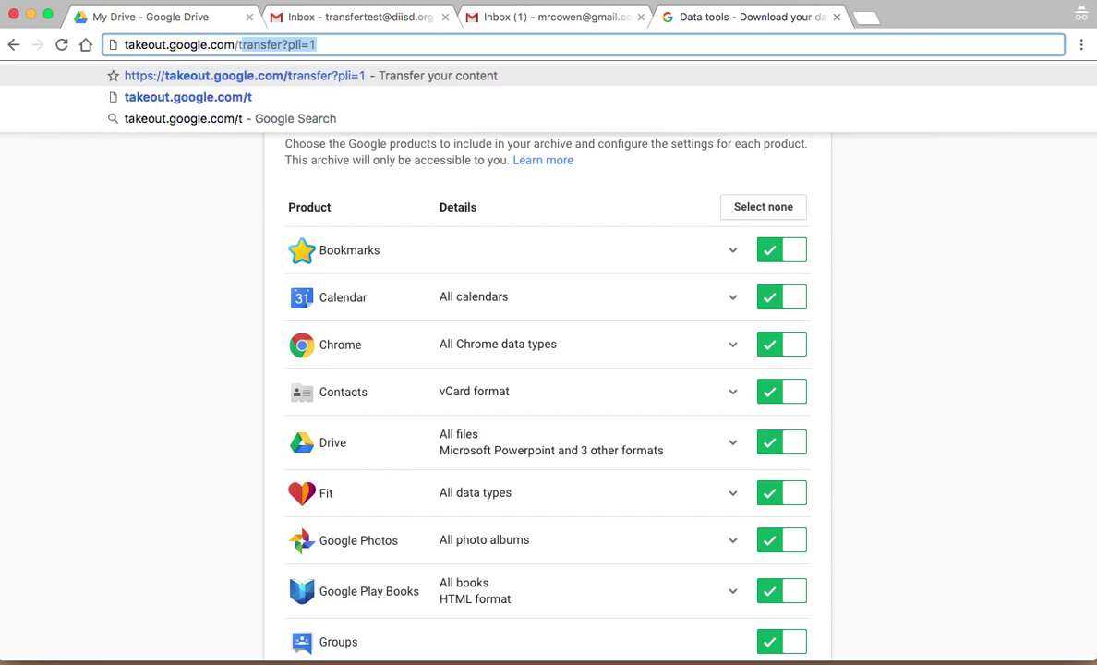
type("ransfer")
key("Delete")
key("Return")
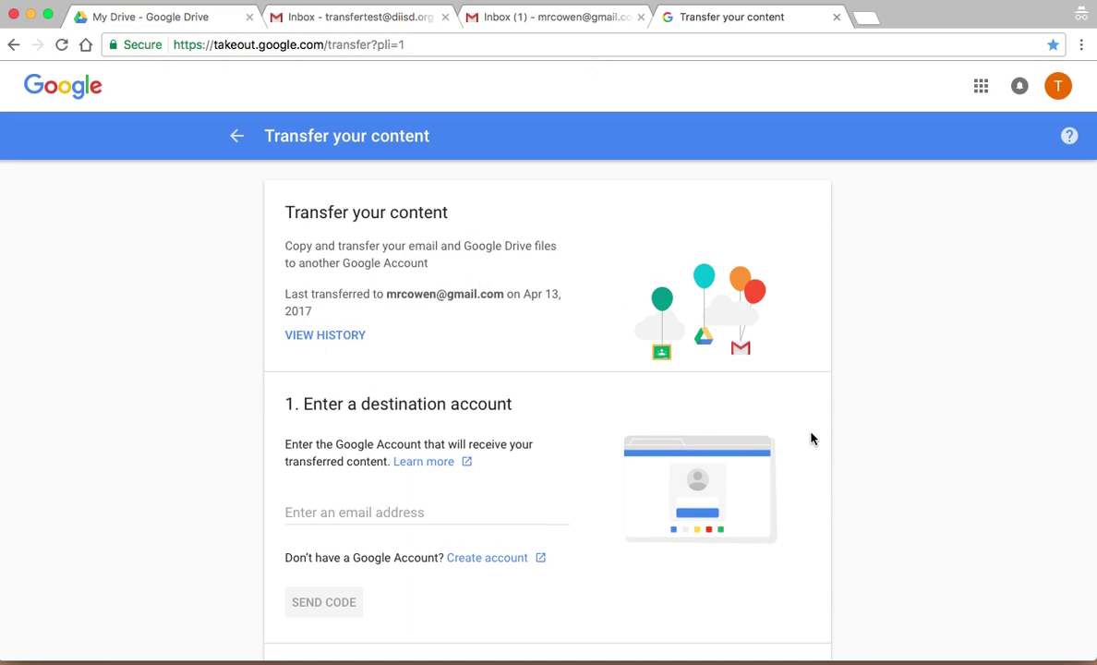
scroll(811, 438, "down", 1)
scroll(292, 243, "down", 1)
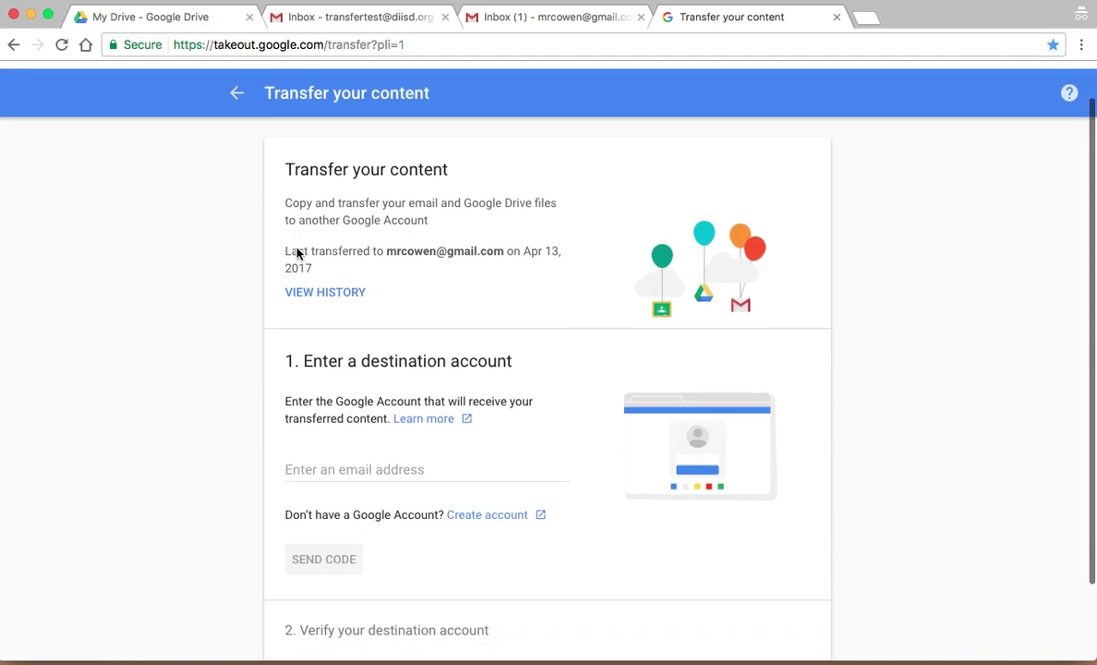
scroll(286, 249, "down", 4)
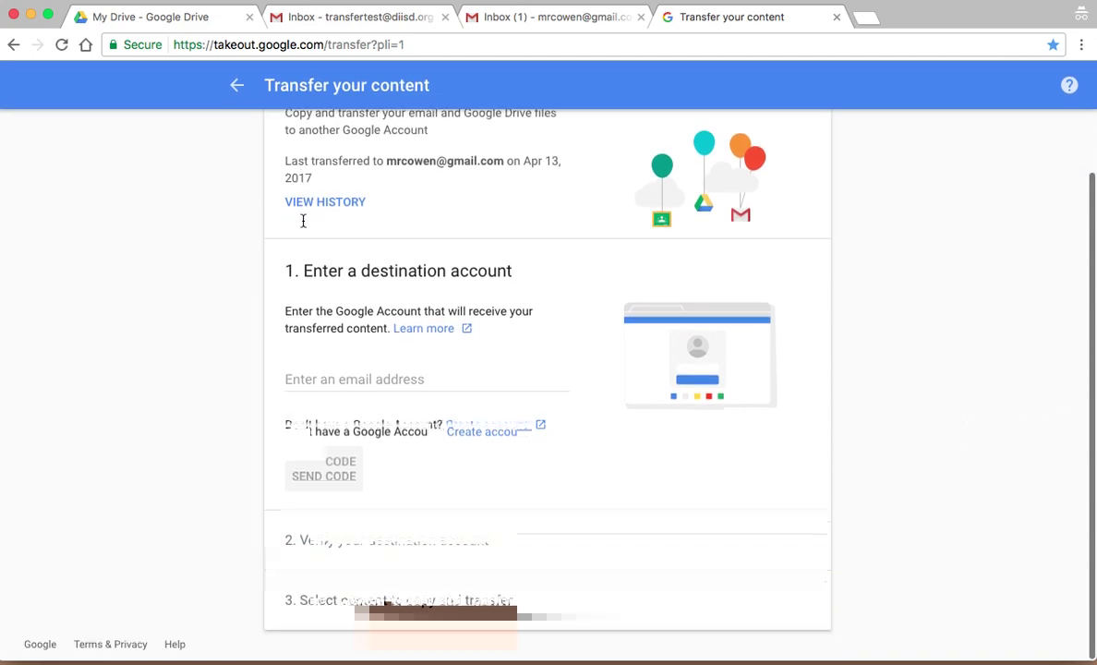
left_click(348, 379)
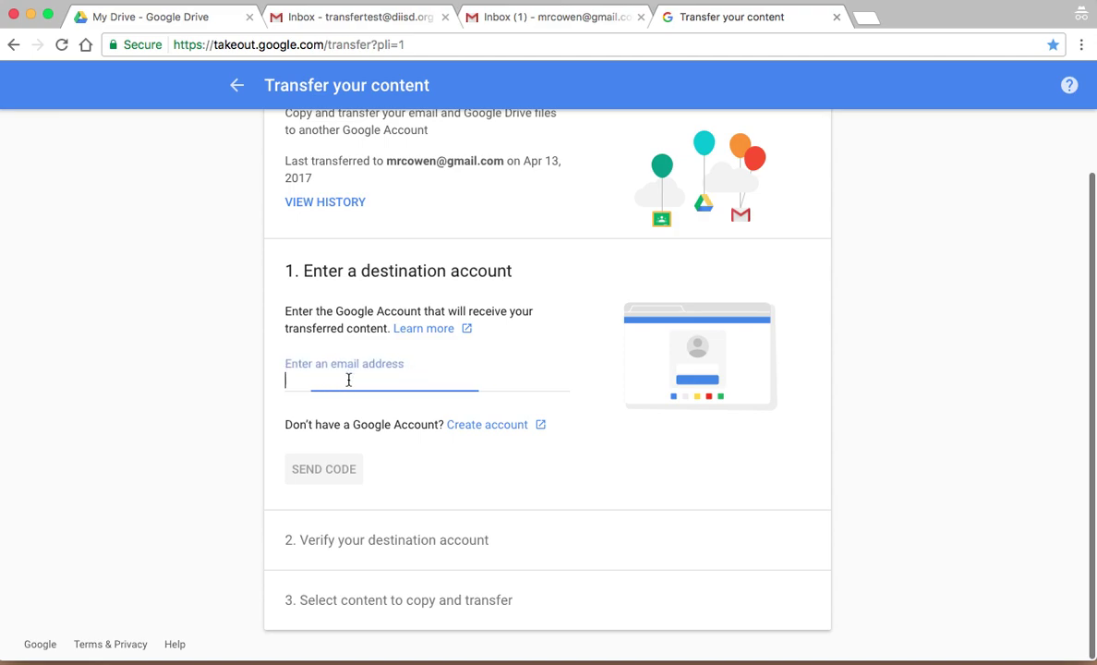
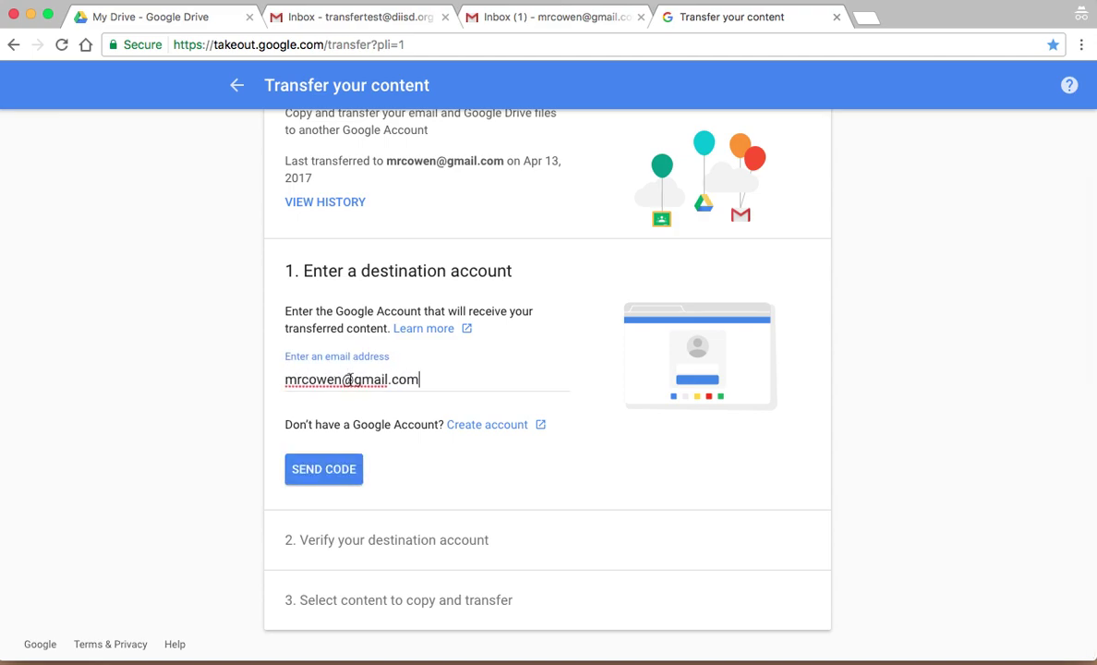
Step: Send a verification code, open the Verify your account e-mail, and select the confirmation code
left_click(325, 470)
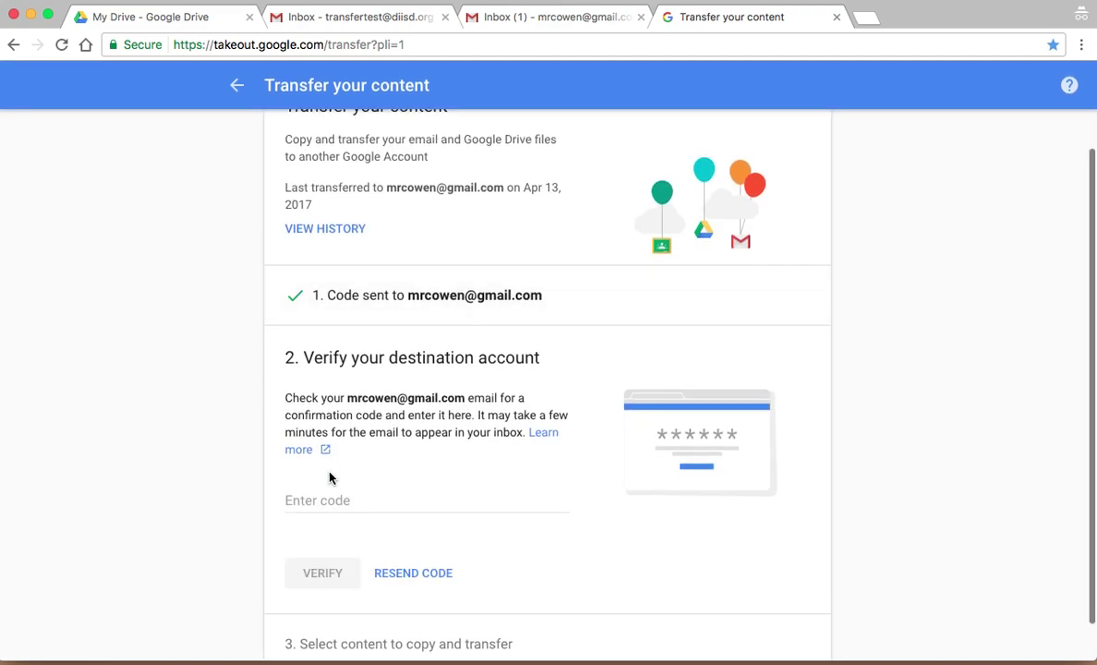
left_click(551, 19)
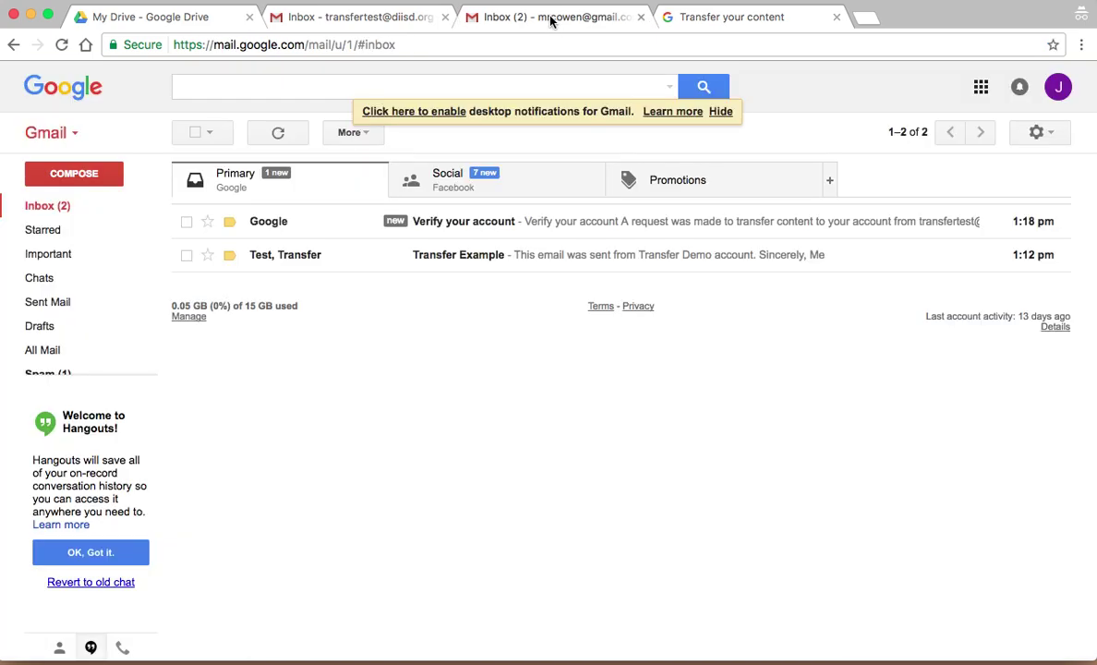
left_click(555, 225)
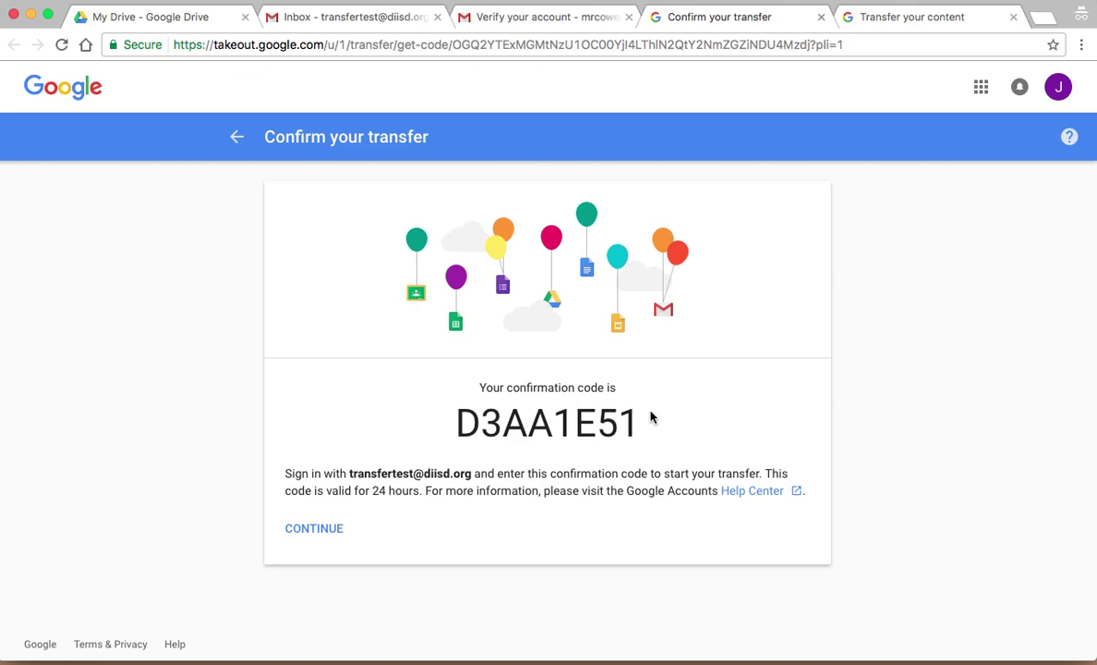
left_click_drag(648, 421, 456, 411)
key("super+c")
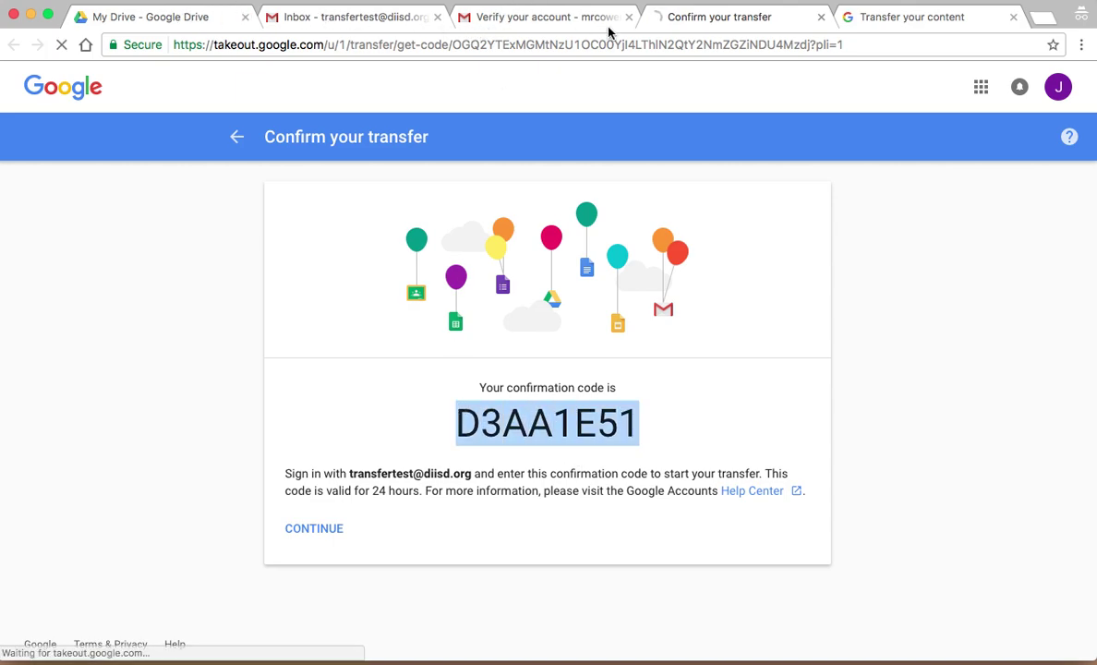
Step: Paste the confirmation code into Transfer your content and verify the destination account
left_click(895, 26)
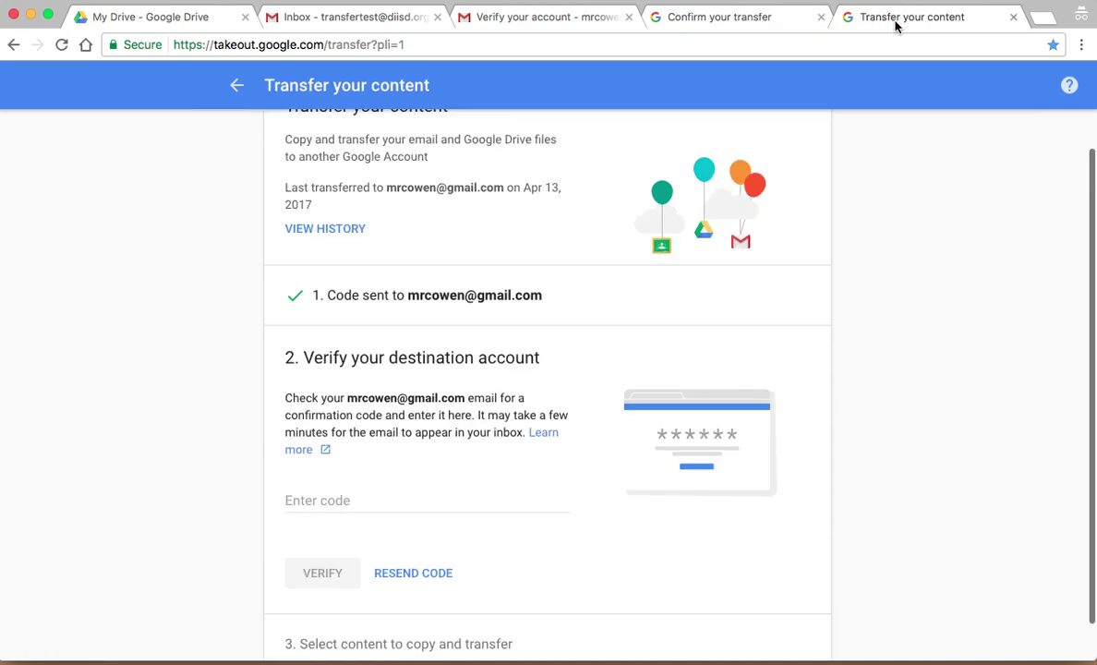
left_click(346, 501)
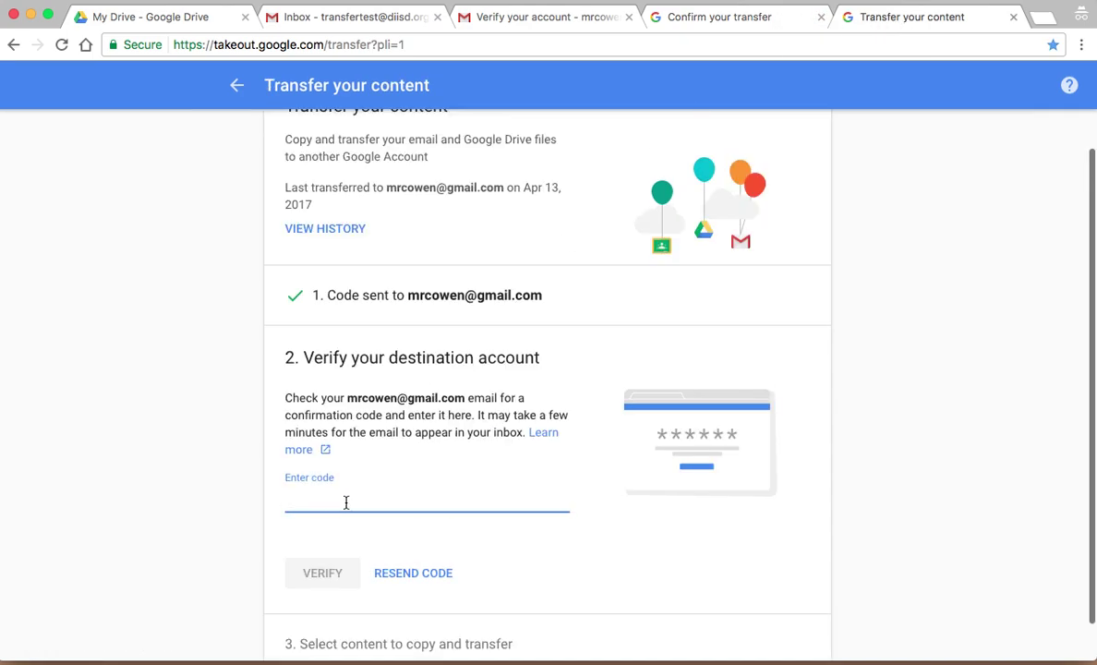
key("super+v")
left_click(322, 572)
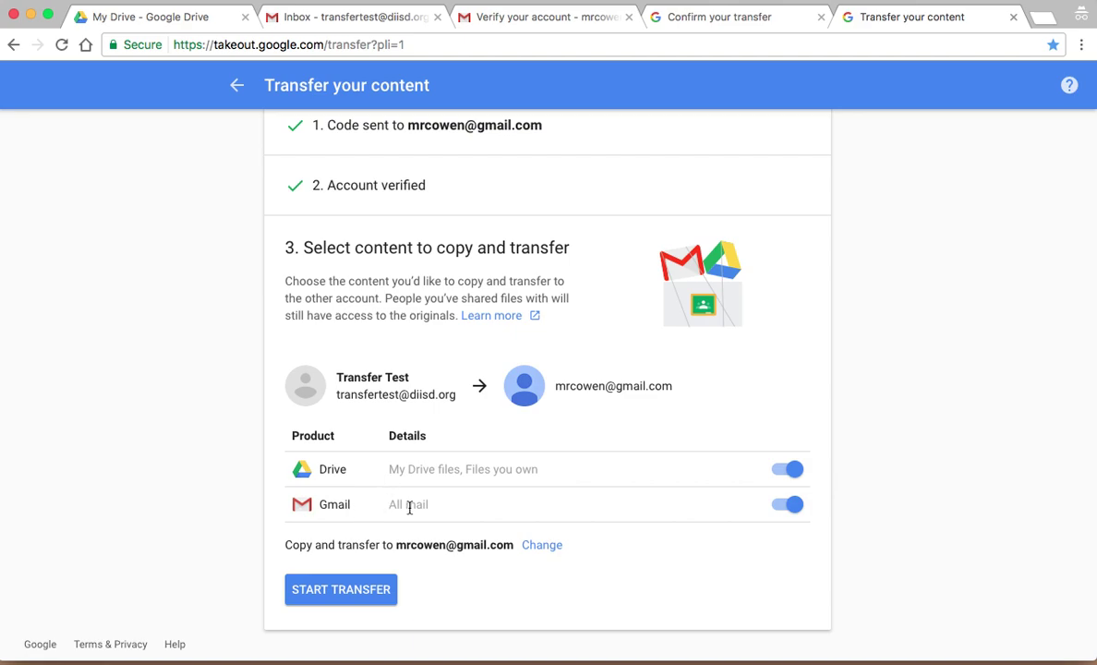
Step: Start the transfer of Drive files and Gmail to the personal account
left_click(358, 597)
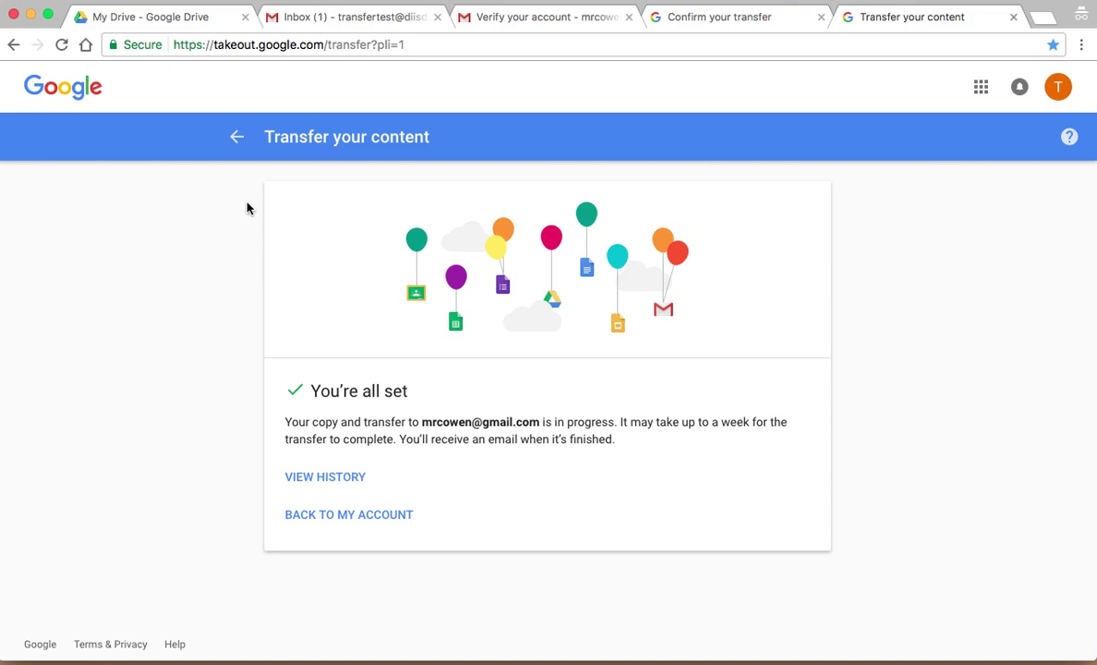
Step: Reload the personal Gmail inbox to find the transfer notice and expand the full label list
left_click(519, 18)
left_click(224, 135)
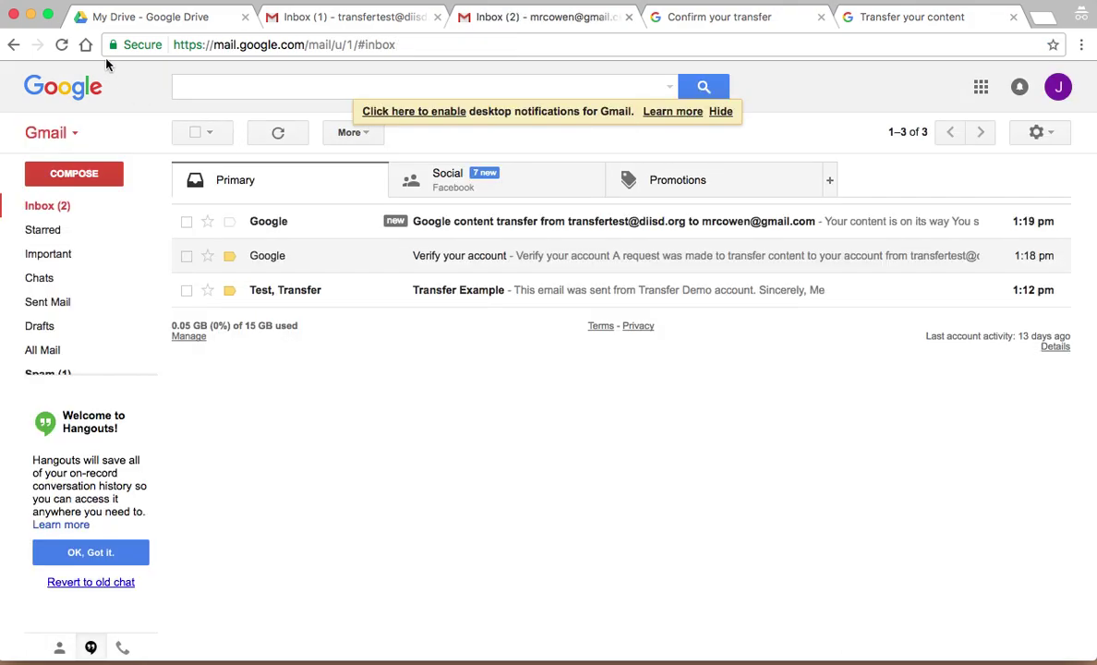
left_click(61, 45)
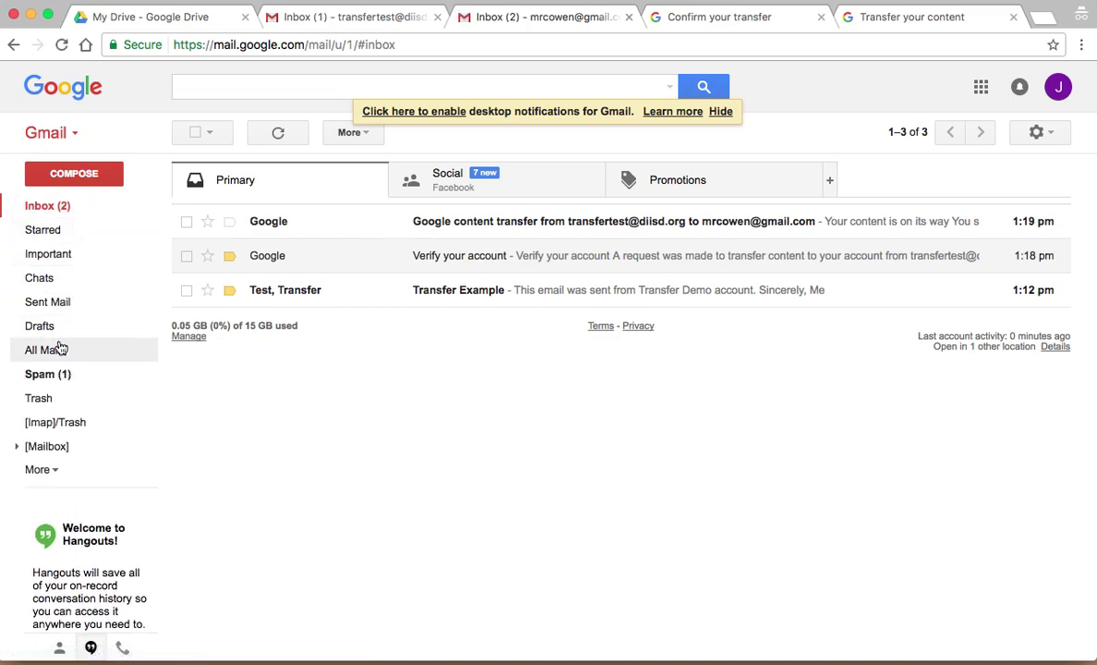
left_click(37, 469)
scroll(56, 406, "down", 1)
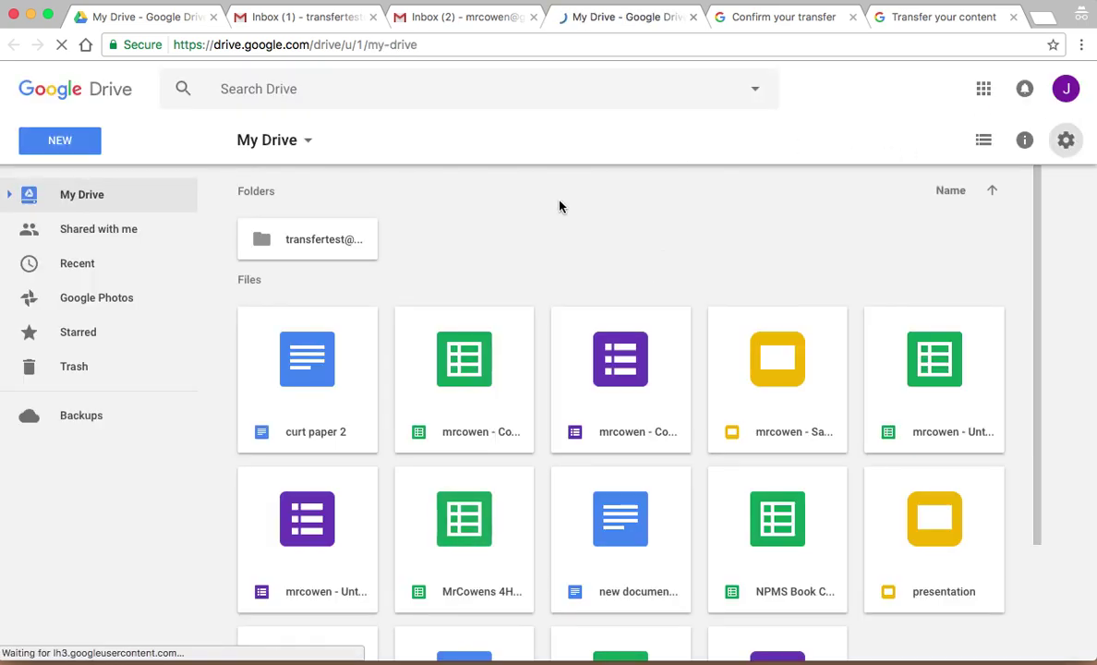
Step: Open the transferred school-account folder in My Drive and select Shared File
left_click(325, 249)
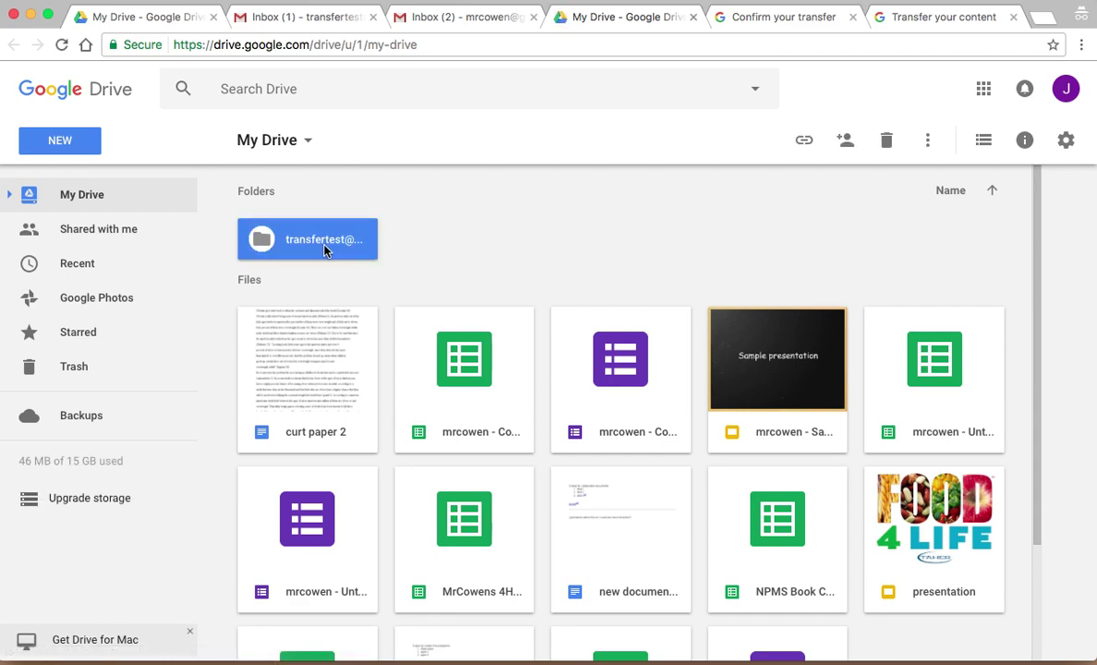
double_click(325, 250)
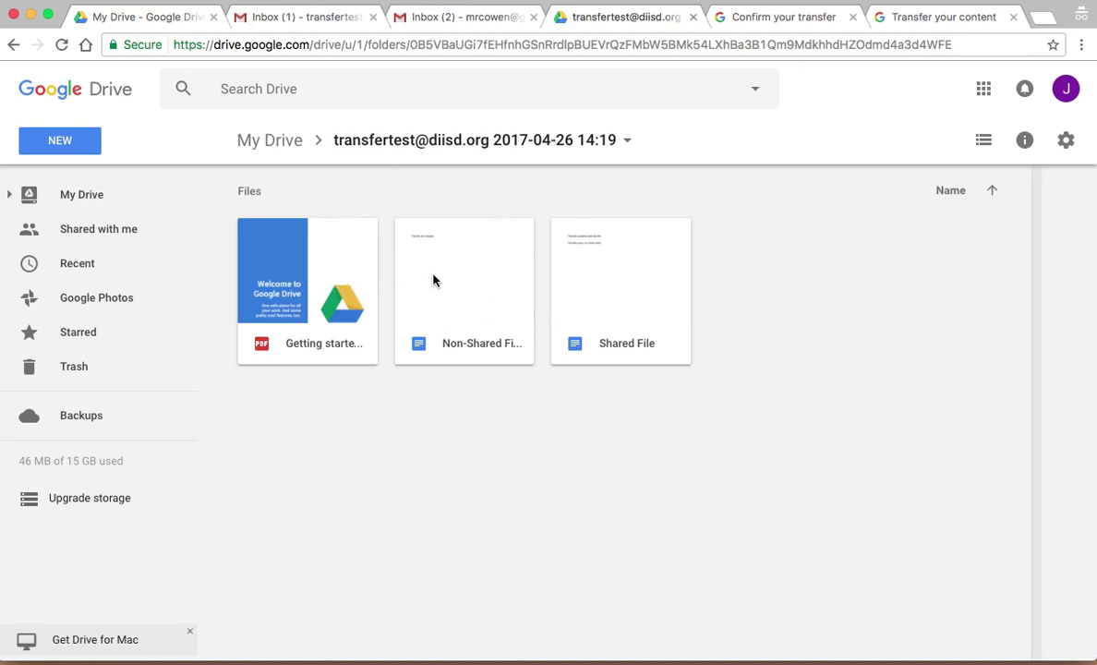
left_click(620, 269)
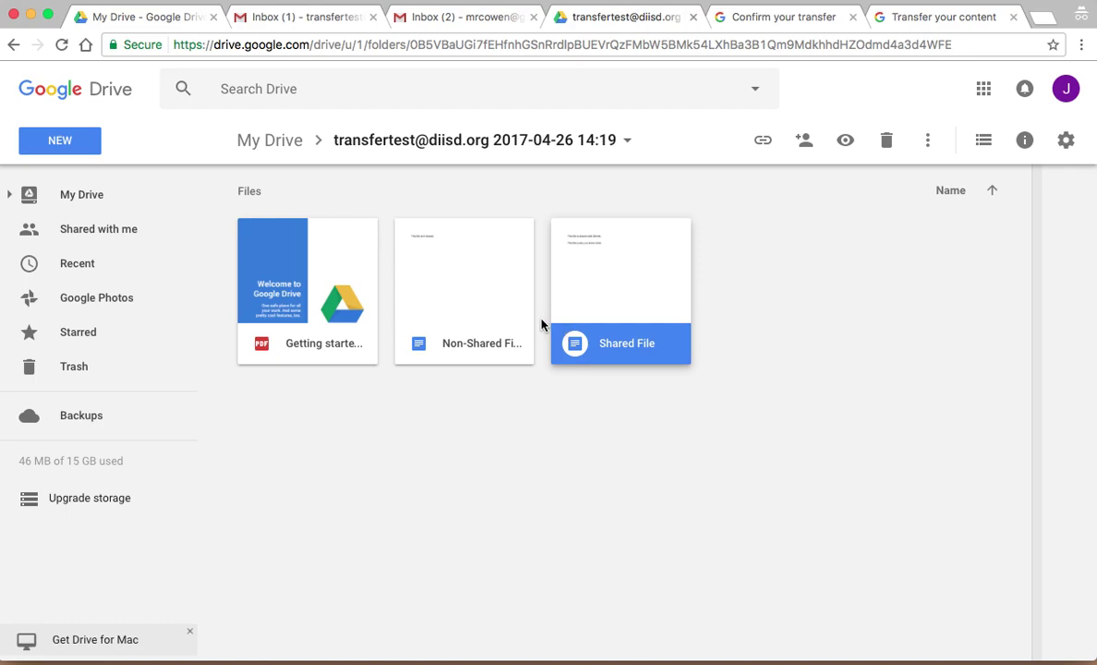
Step: Open the Google content transfer notification e-mail in the personal inbox
left_click(445, 18)
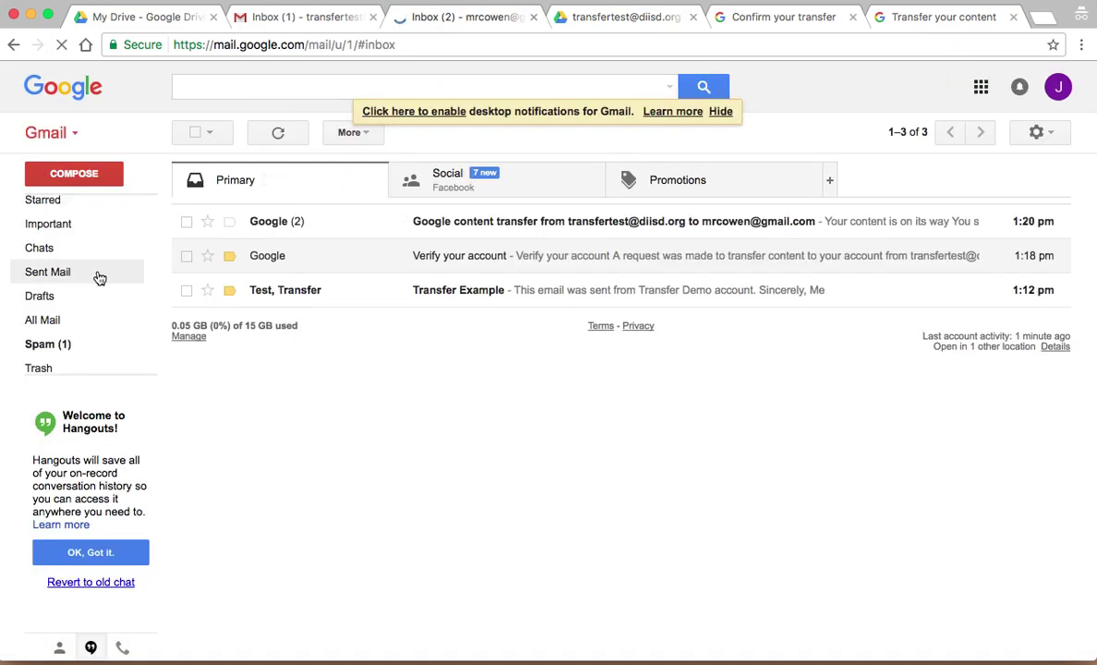
mouse_move(98, 277)
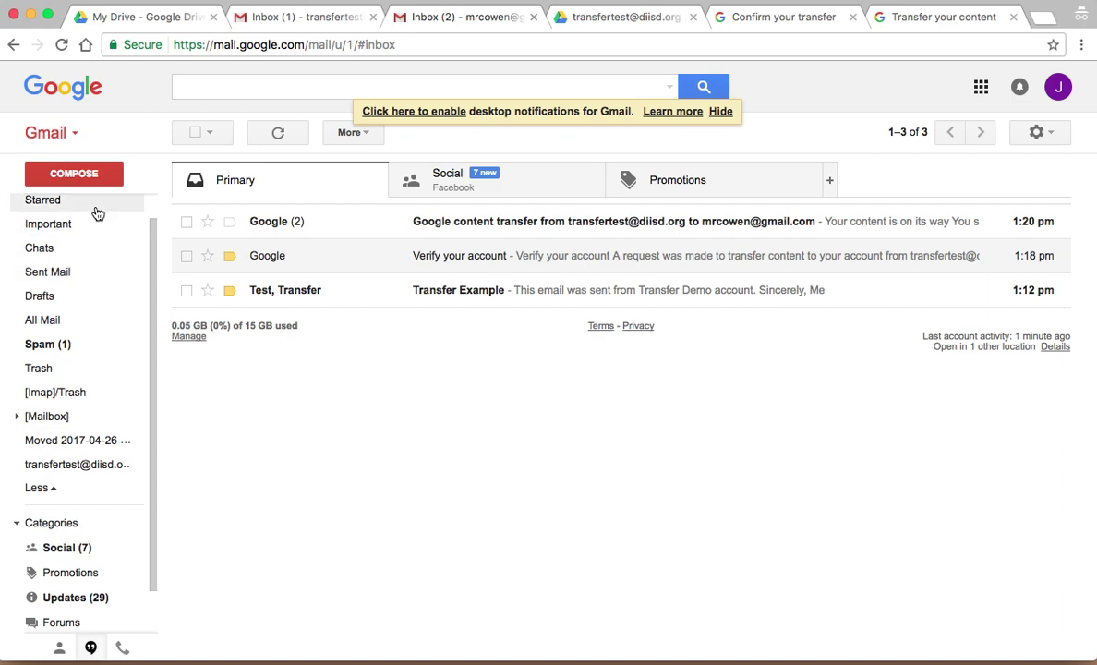
left_click(343, 236)
scroll(414, 443, "down", 2)
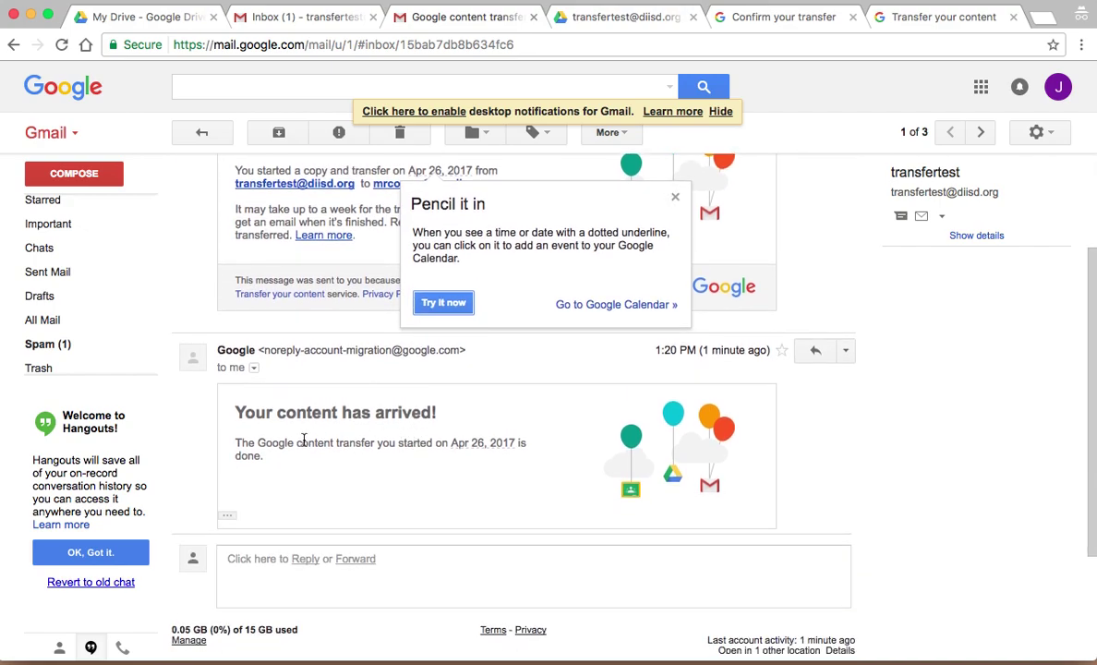
mouse_move(120, 290)
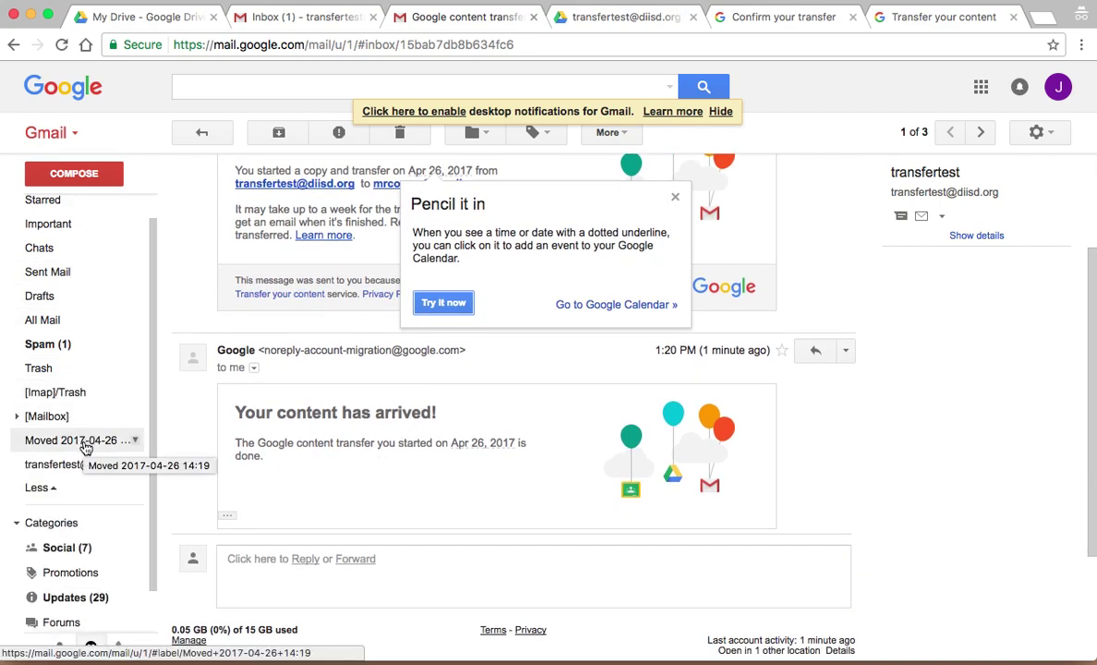
left_click(85, 441)
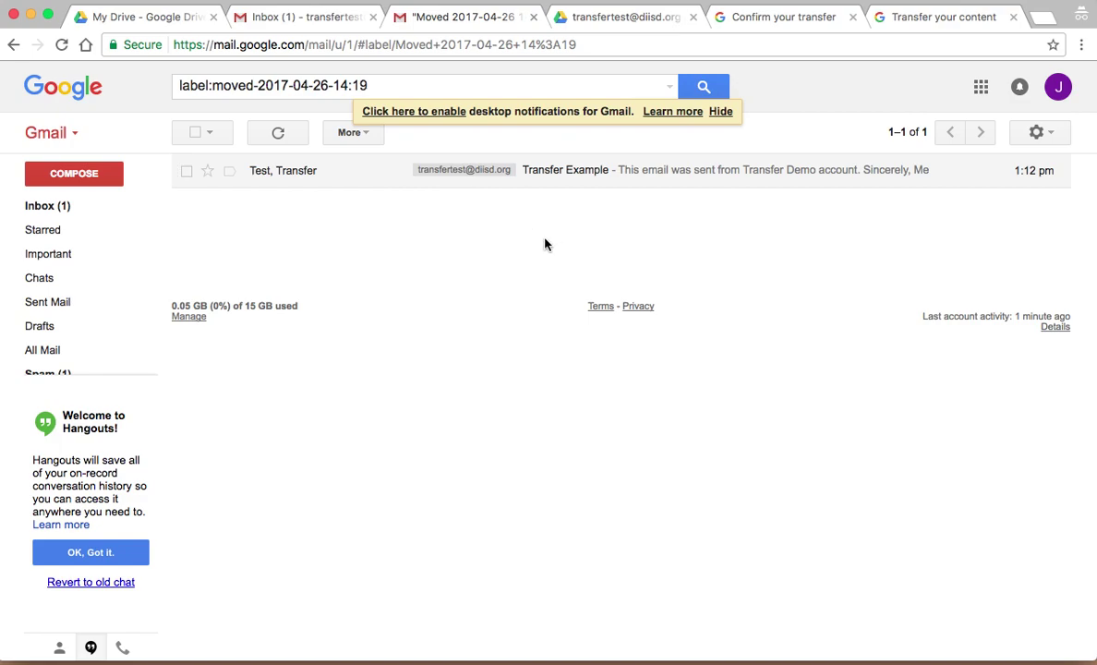
mouse_move(86, 232)
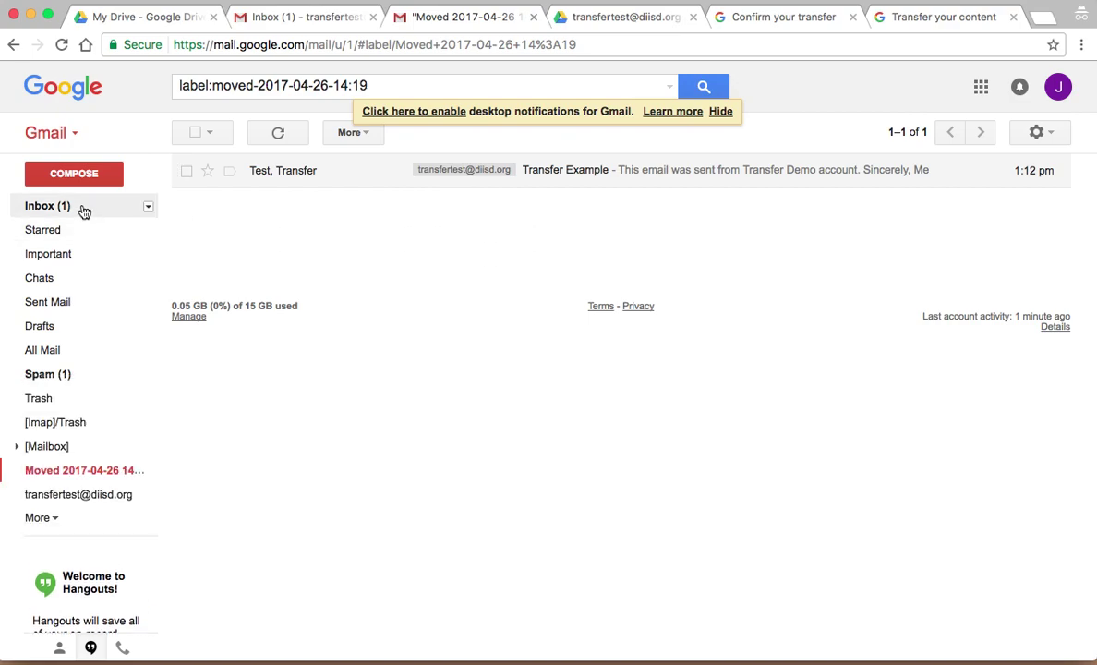
left_click(80, 499)
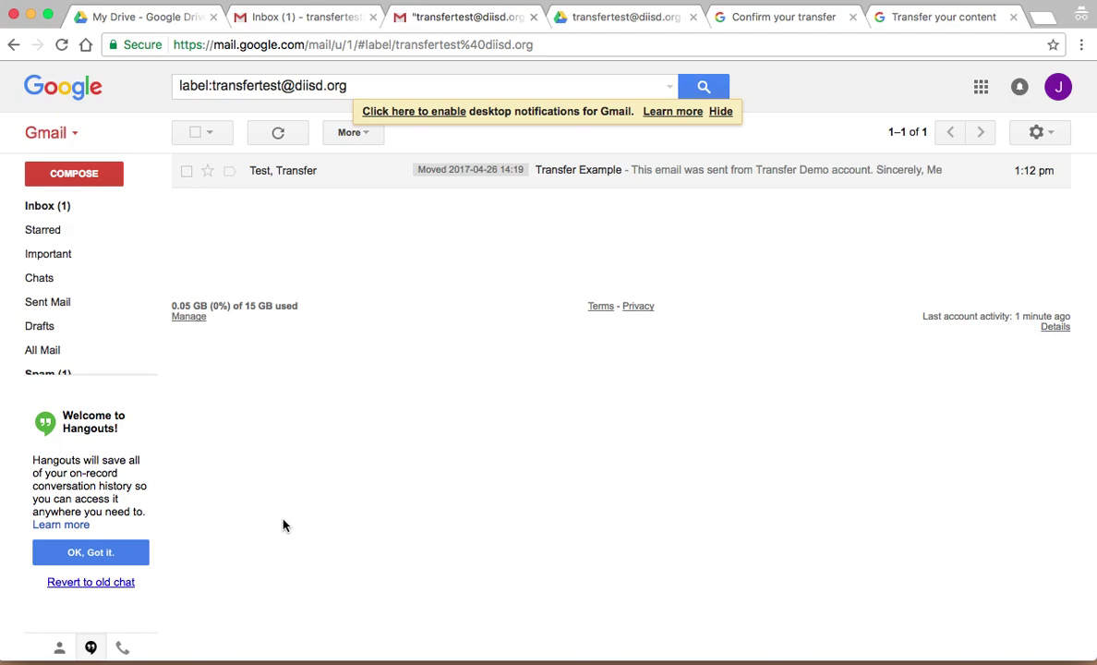
Step: Return to the Confirm your transfer tab and shorten its address to takeout.google.com/transfer
left_click(621, 24)
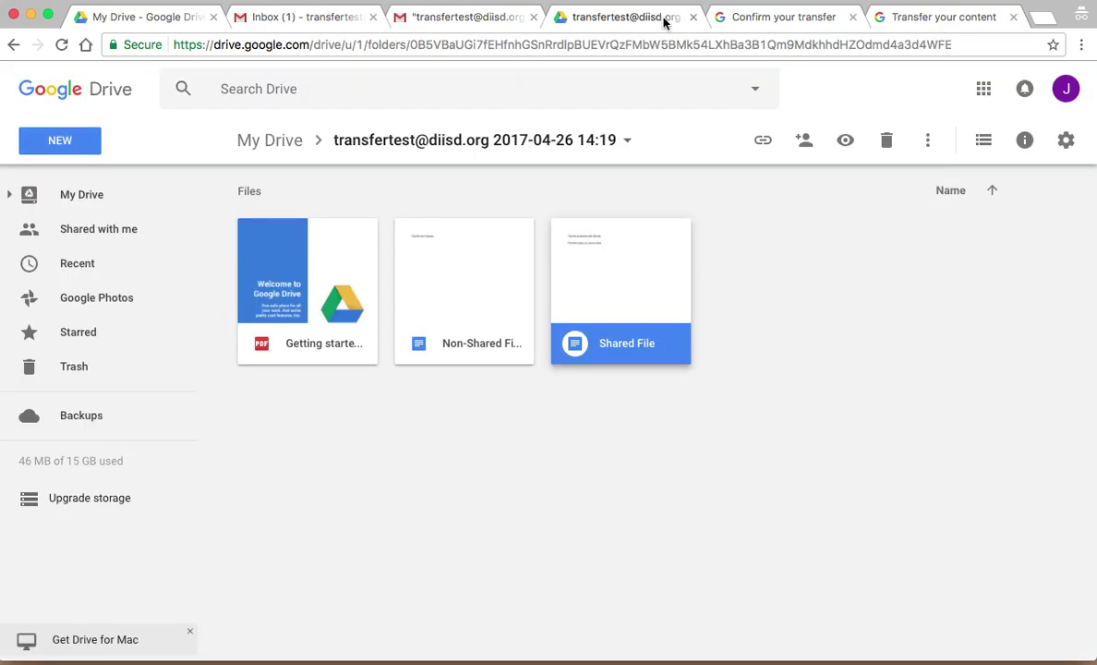
left_click(784, 22)
left_click(631, 52)
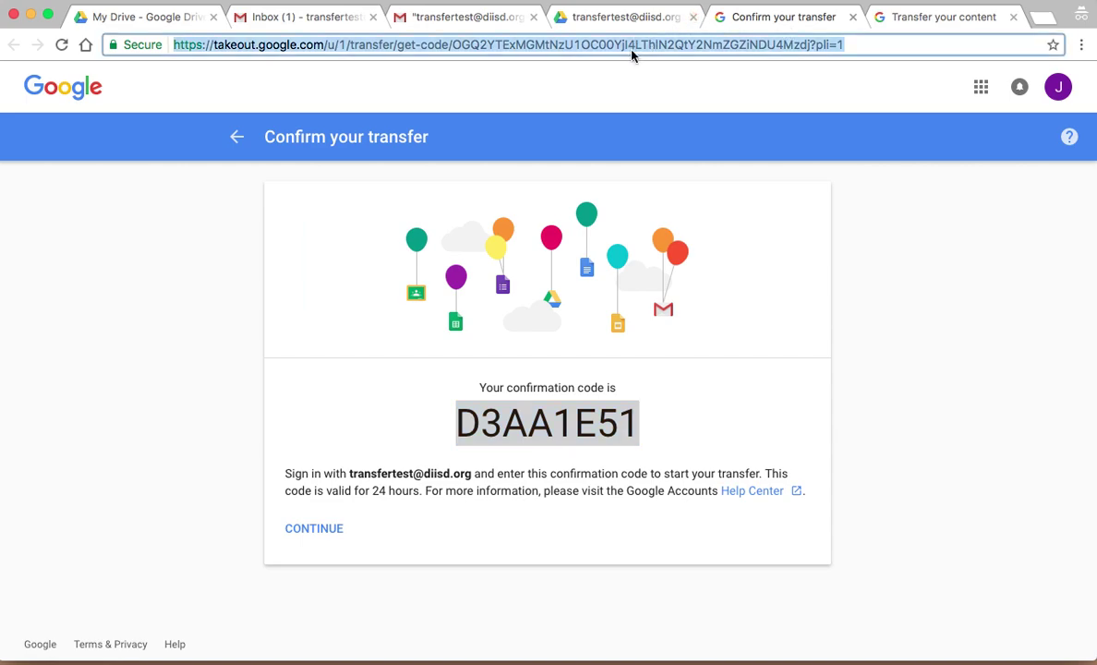
type("takeot")
key("BackSpace")
type("u")
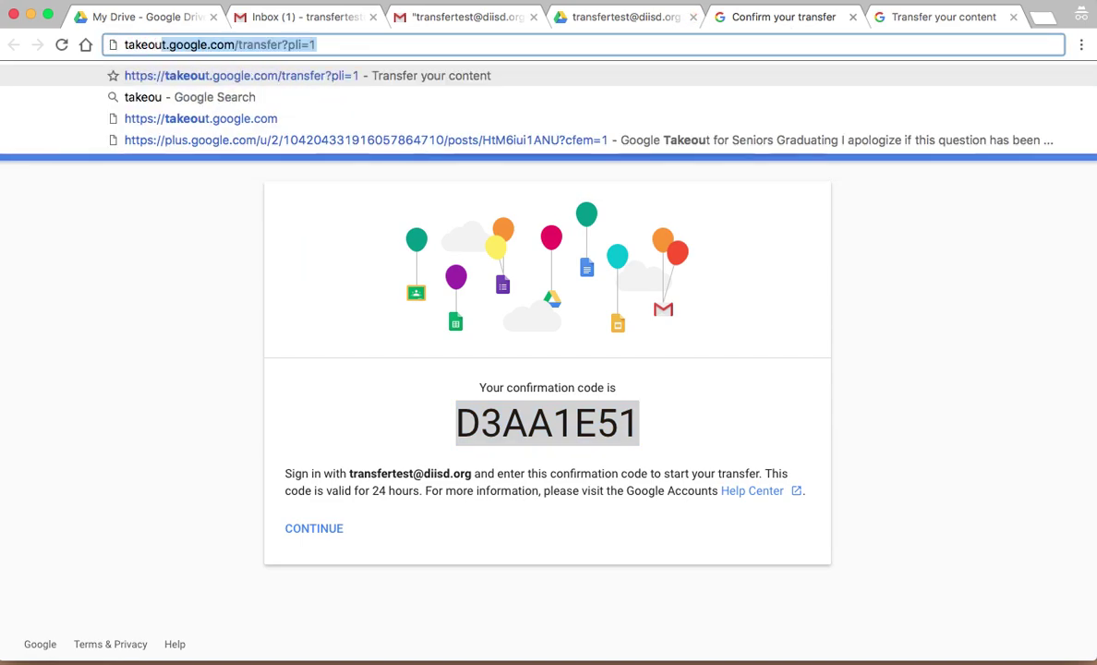
type("t.google")
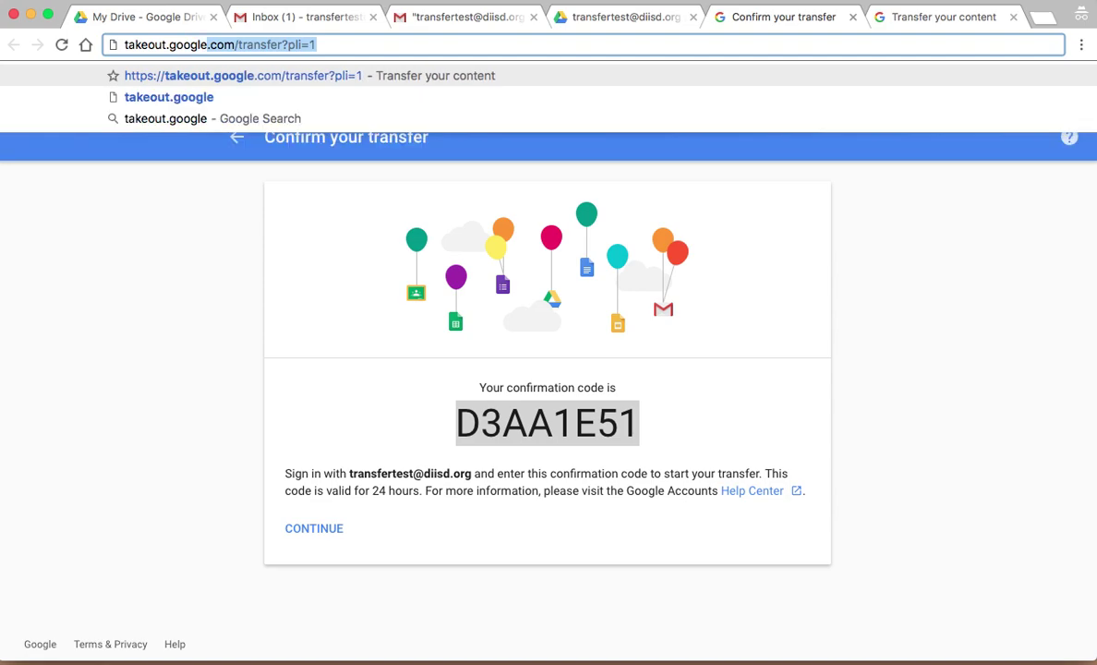
type(".com/transfer")
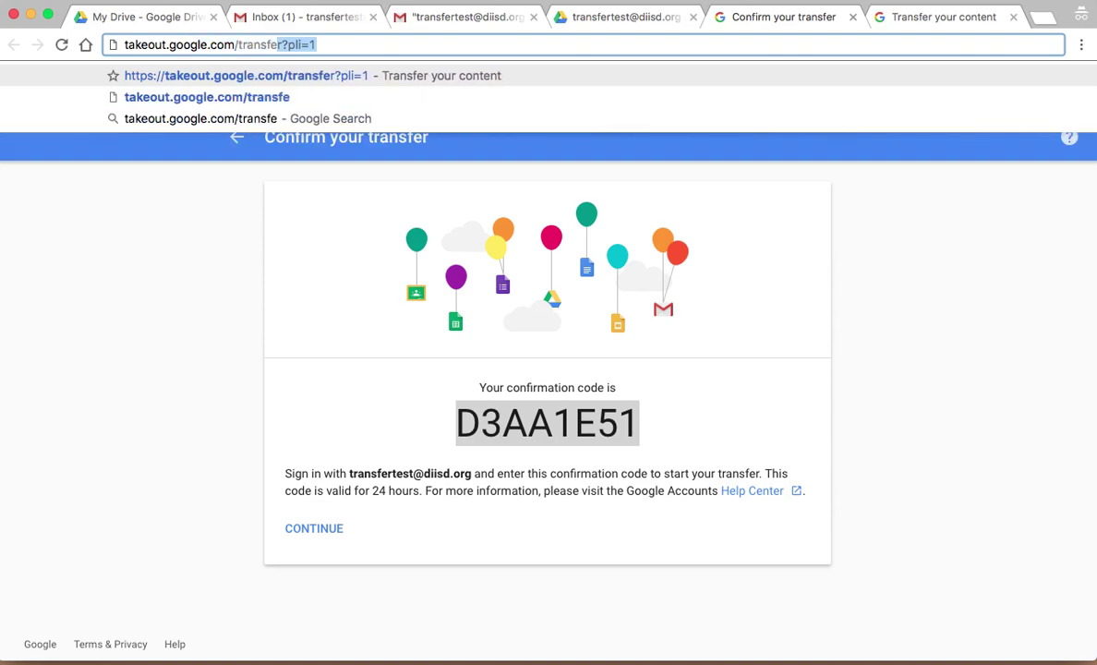
key("Delete")
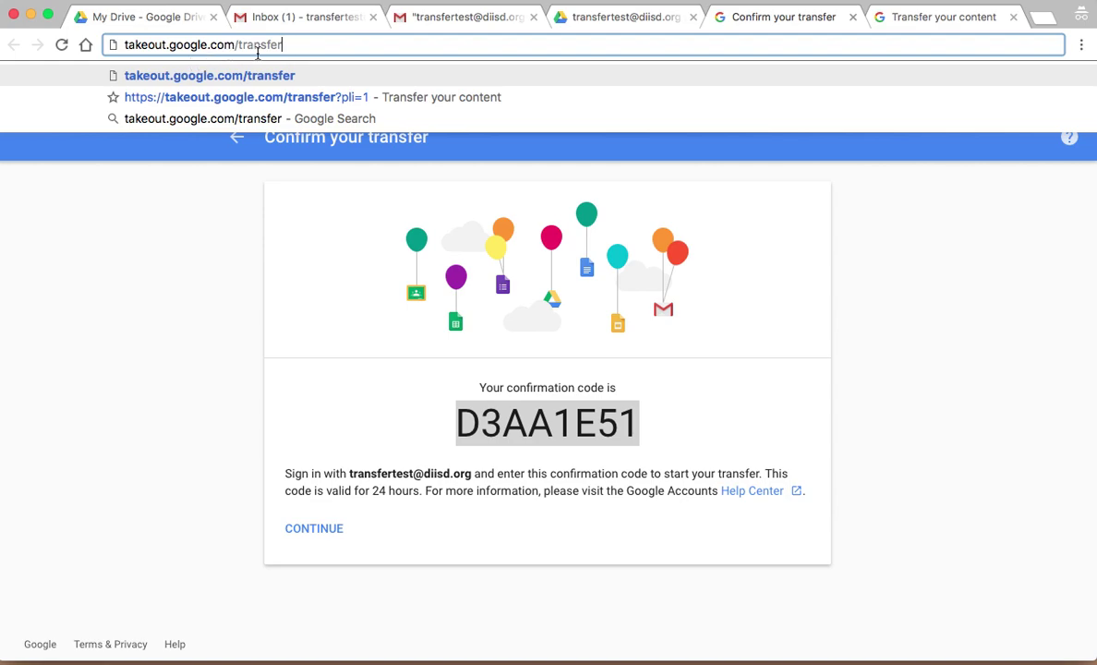
left_click(347, 303)
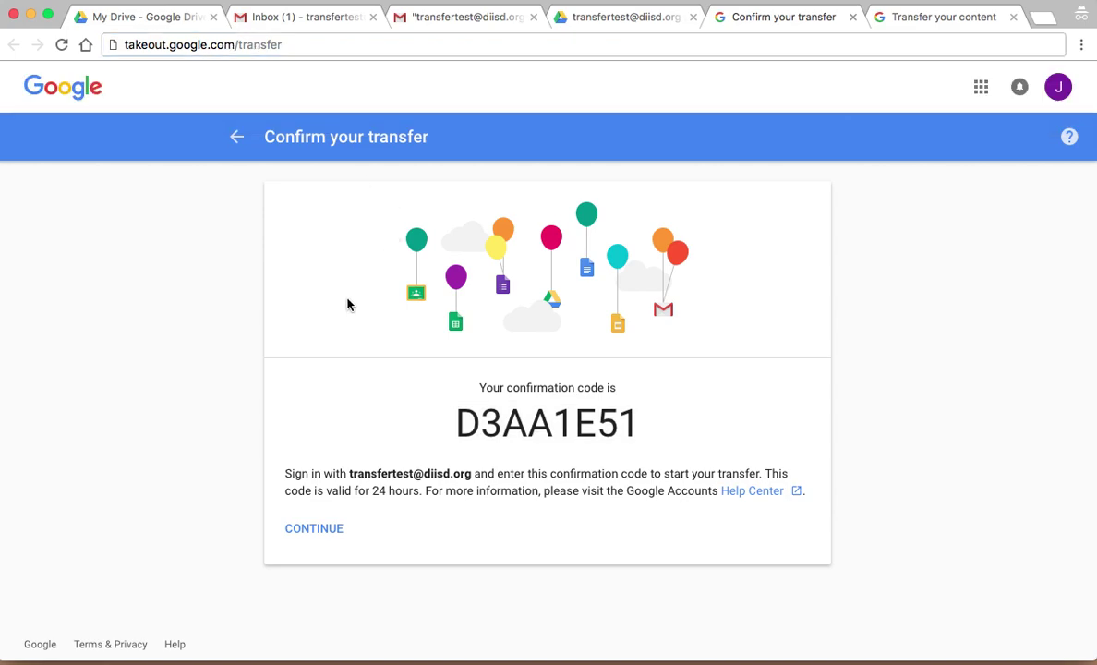